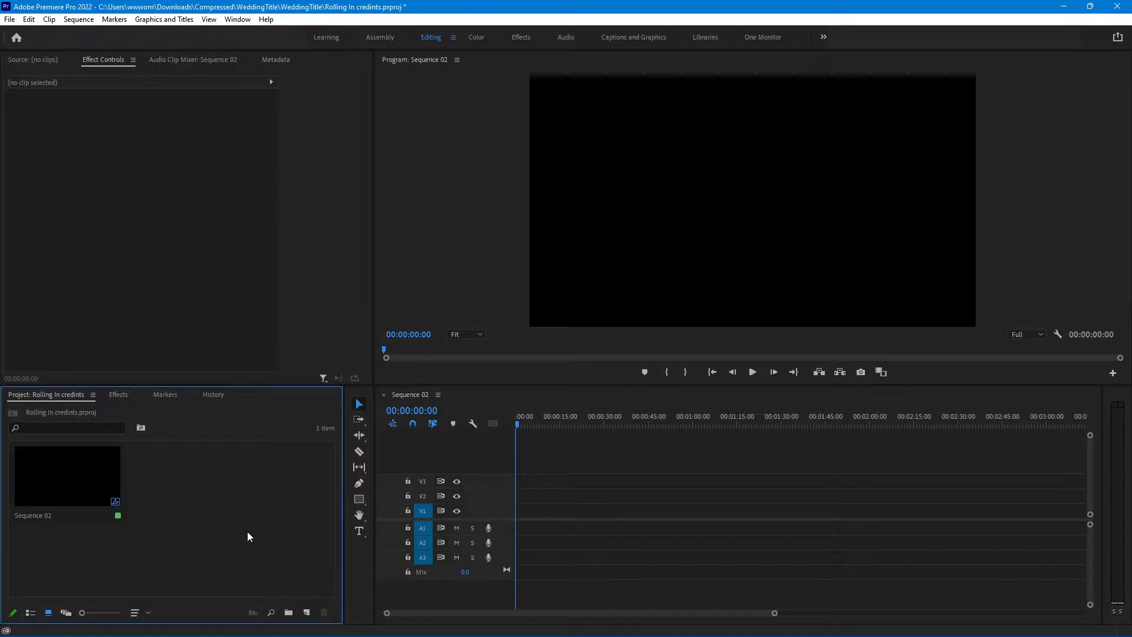
Step: Switch to the Captions and Graphics workspace, show Edit properties and start a text layer on the black frame
click(644, 39)
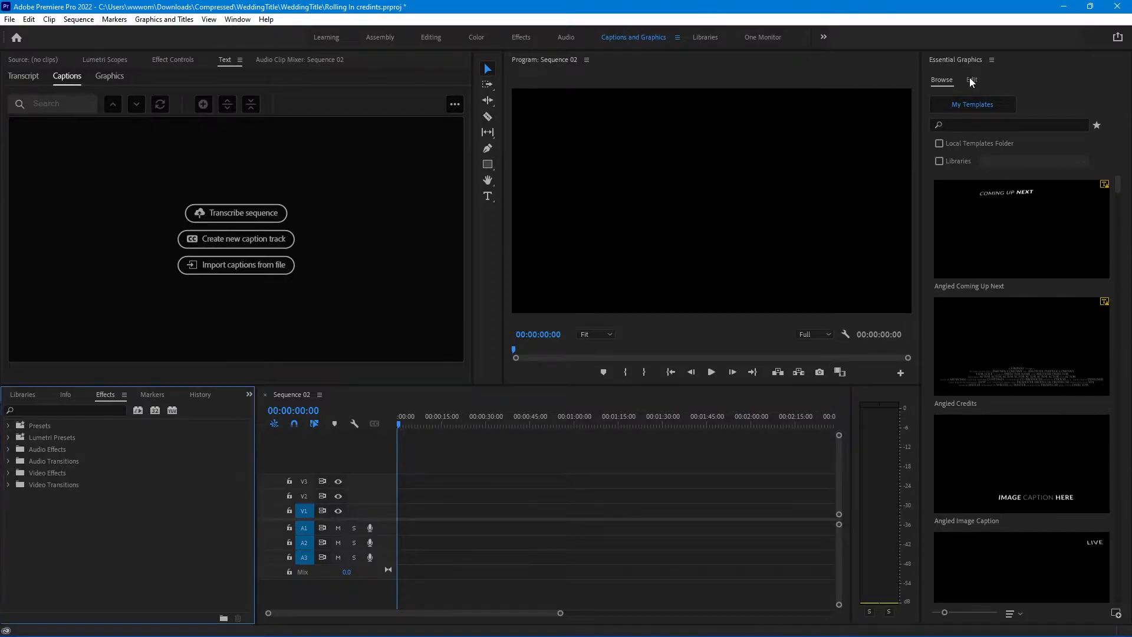
click(971, 81)
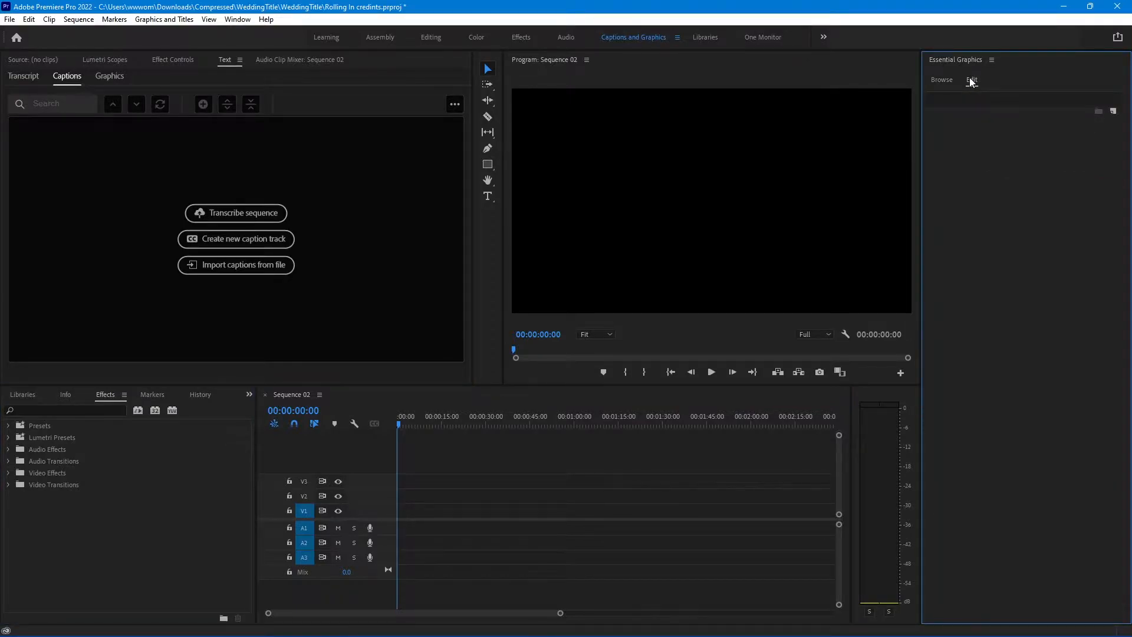
drag(470, 190, 242, 186)
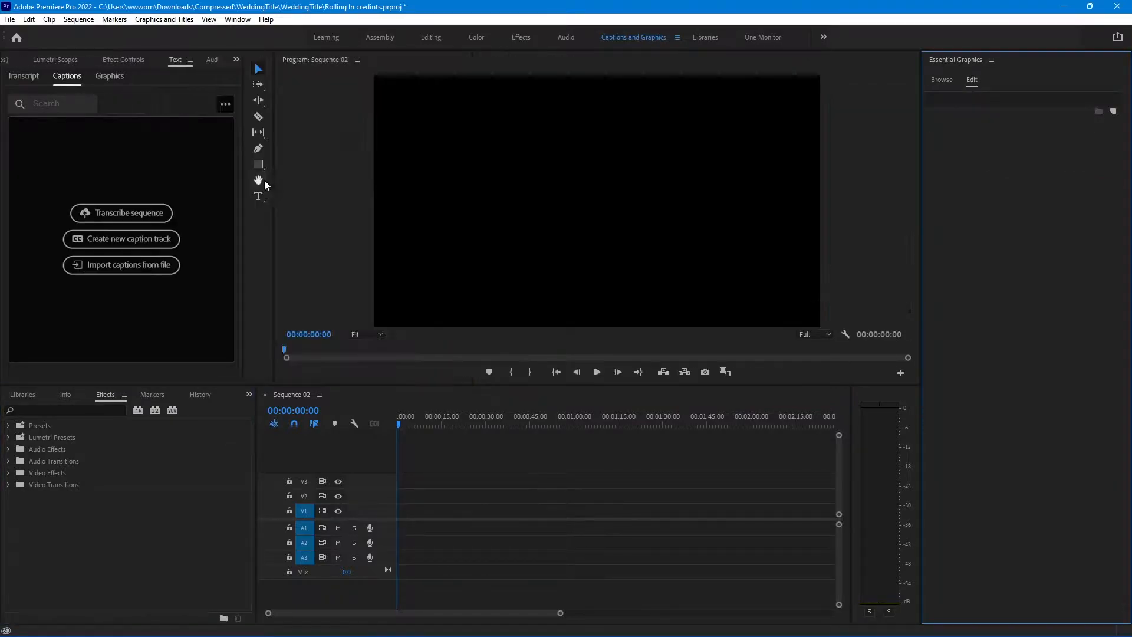
click(515, 152)
text(Produced By)
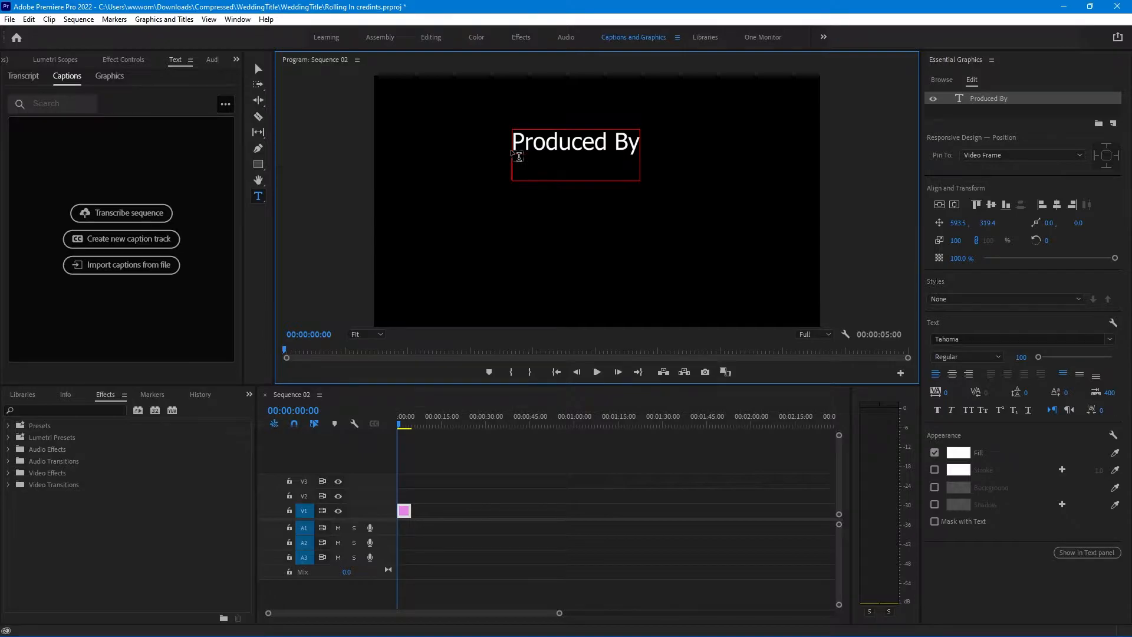
text(OMKAR PALAV)
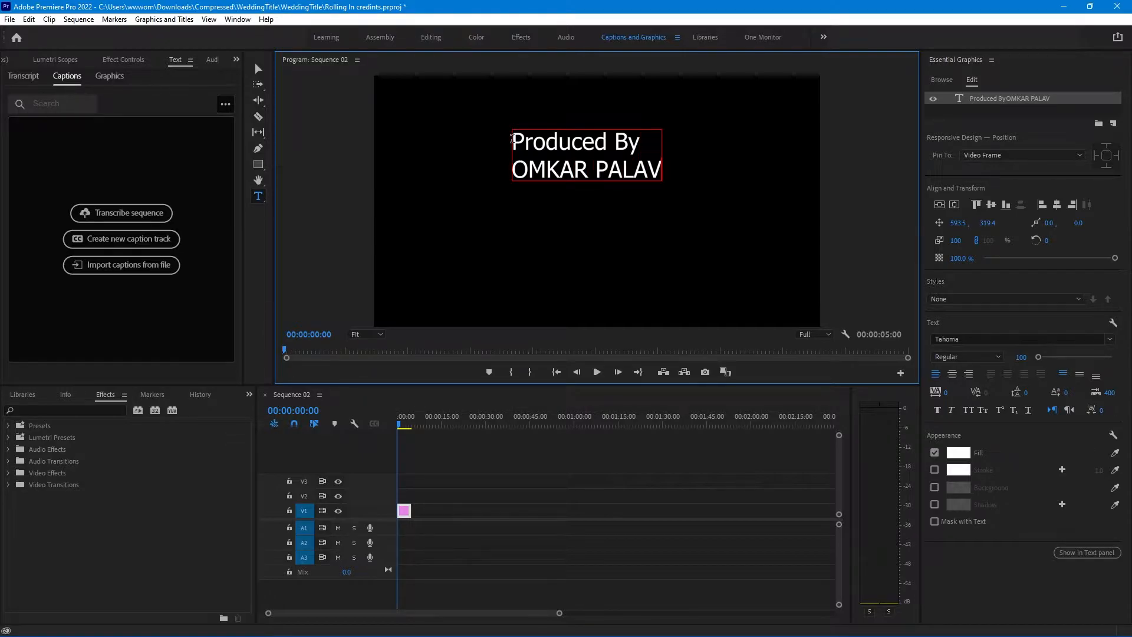
Step: Set the whole 'Produced By OMKAR PALAV' title in Lato Regular
drag(512, 139, 685, 184)
click(970, 339)
text(lato)
click(996, 372)
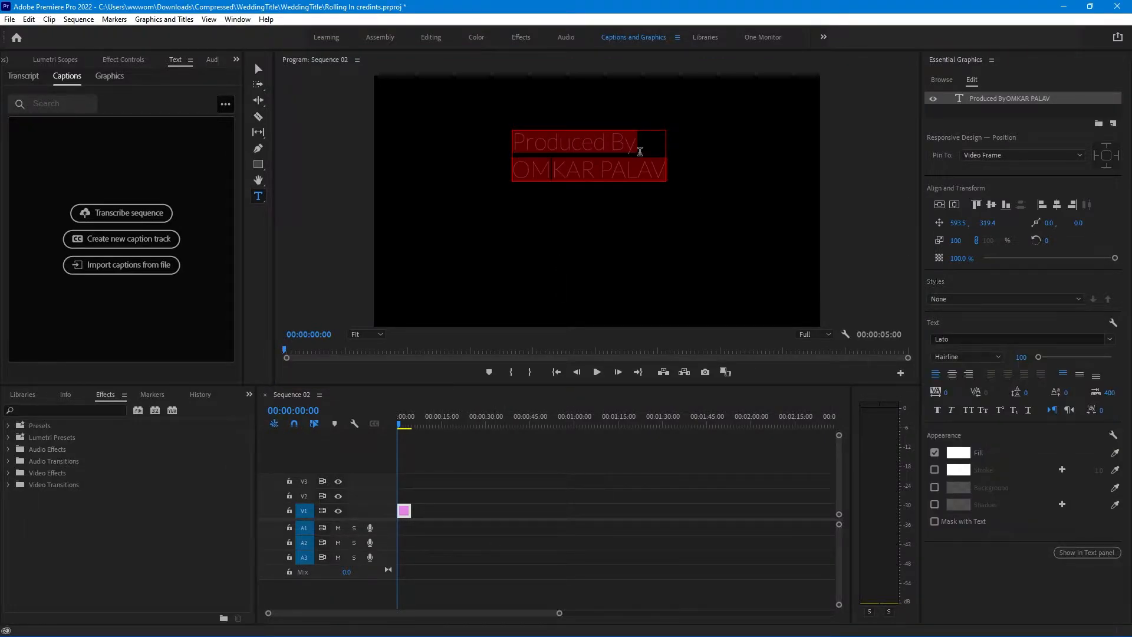
click(966, 361)
click(959, 422)
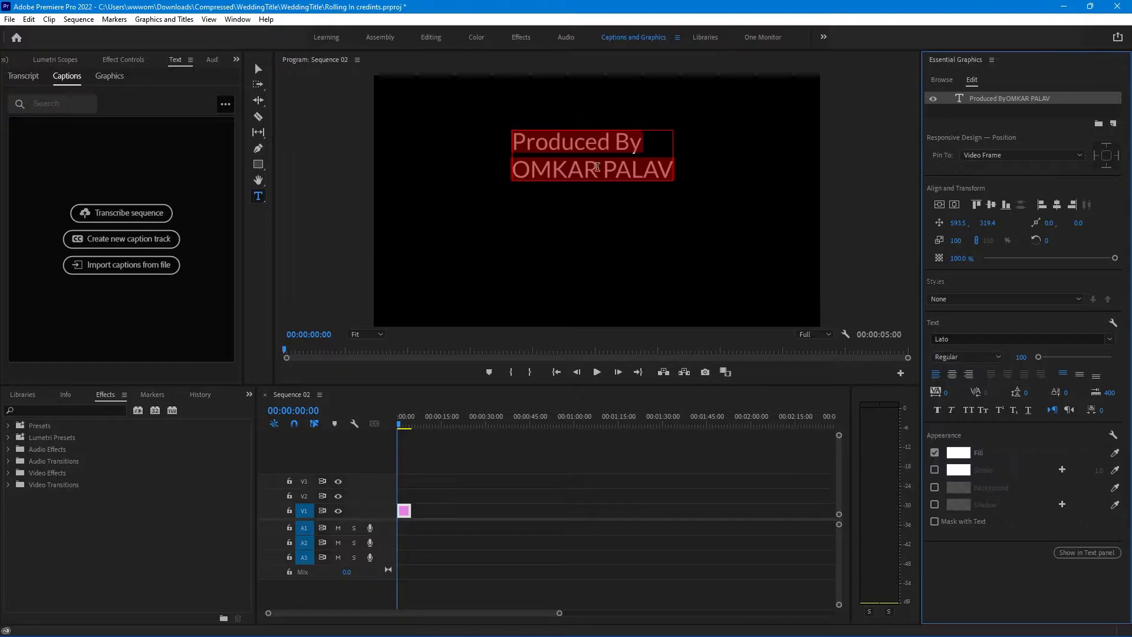
Step: Centre-align the title lines and centre the title vertically and horizontally in the frame
click(953, 375)
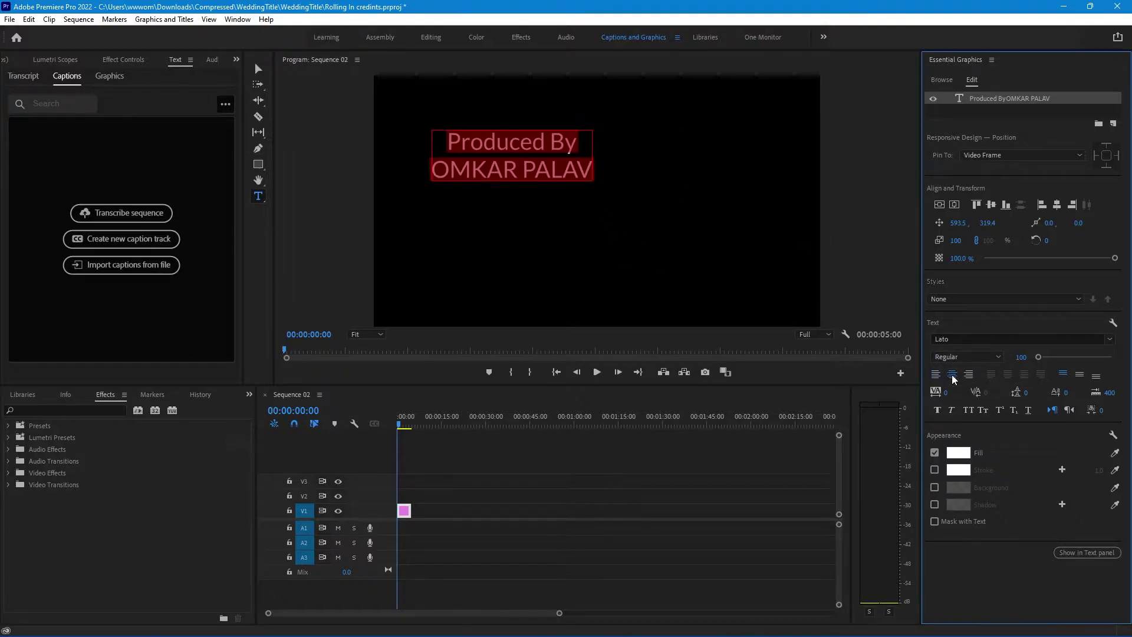
click(938, 204)
click(956, 205)
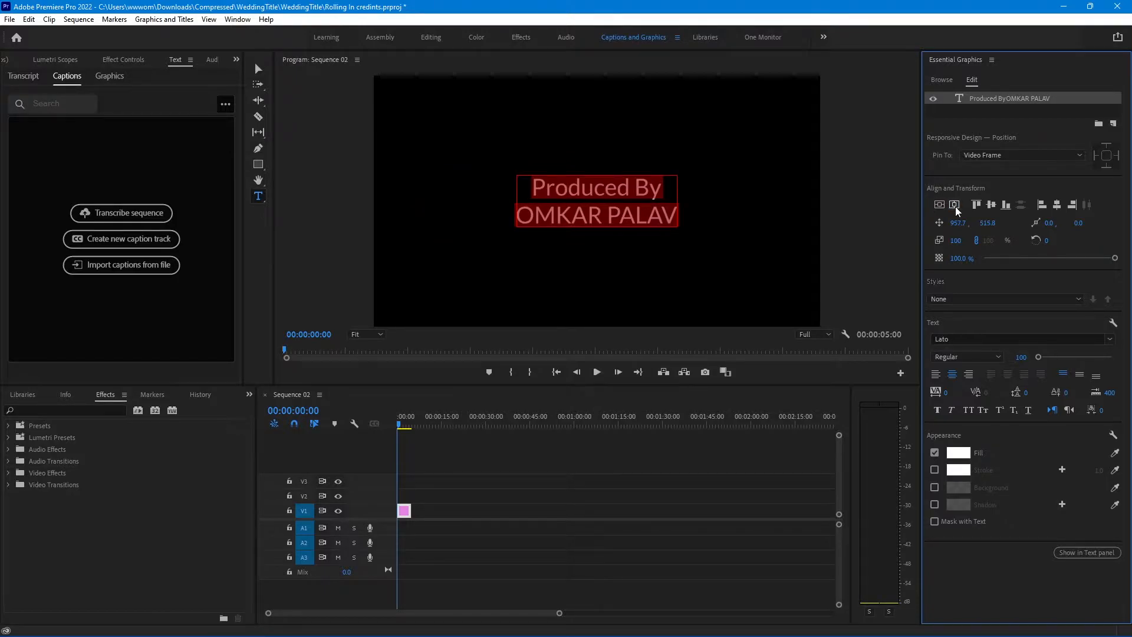
drag(532, 188, 680, 187)
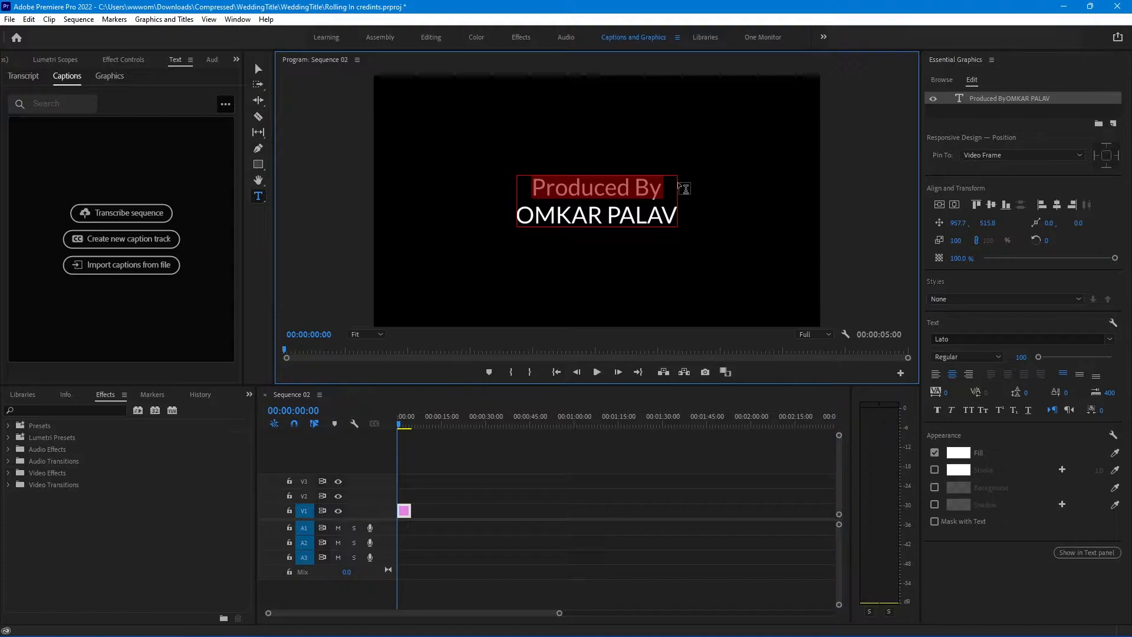
click(955, 359)
click(962, 397)
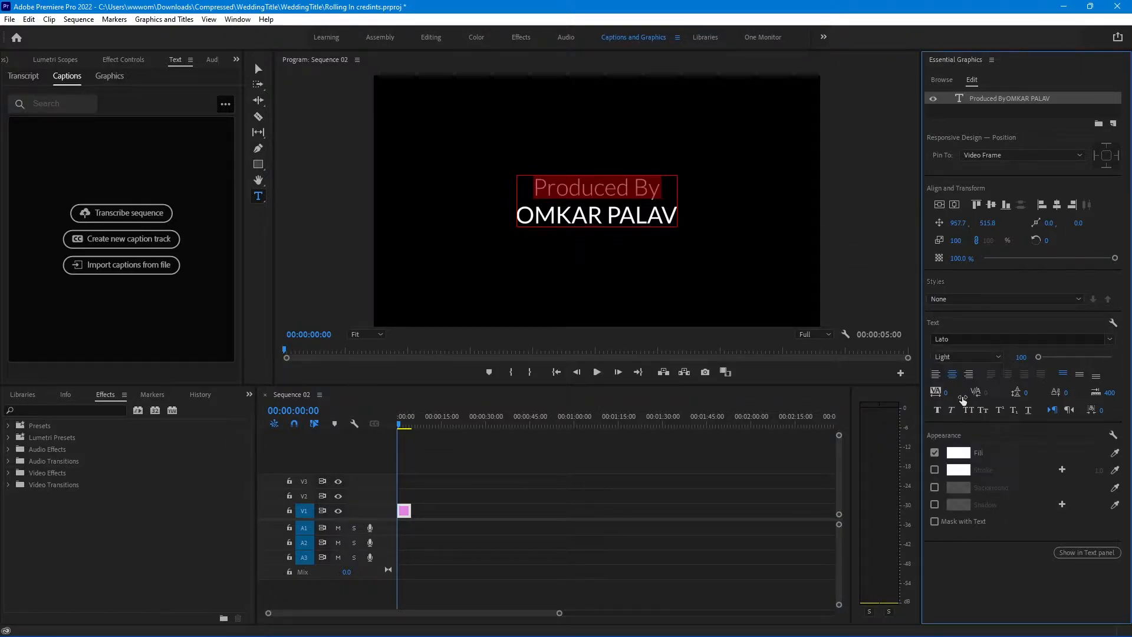
click(1025, 356)
text(80)
key(Return)
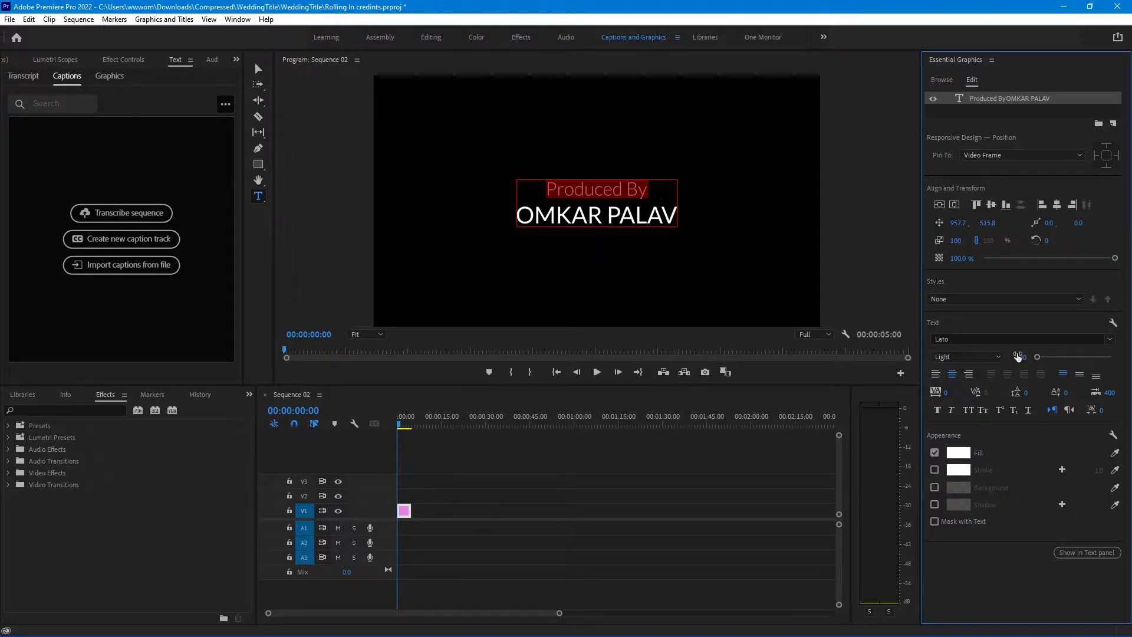
drag(520, 216, 647, 208)
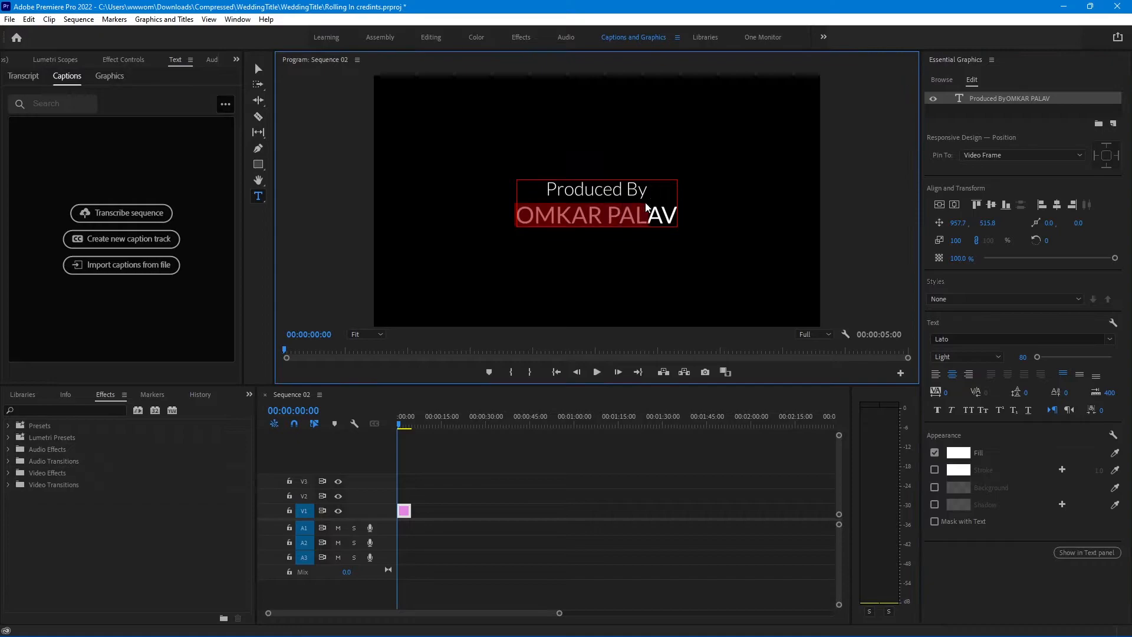
click(947, 356)
click(964, 468)
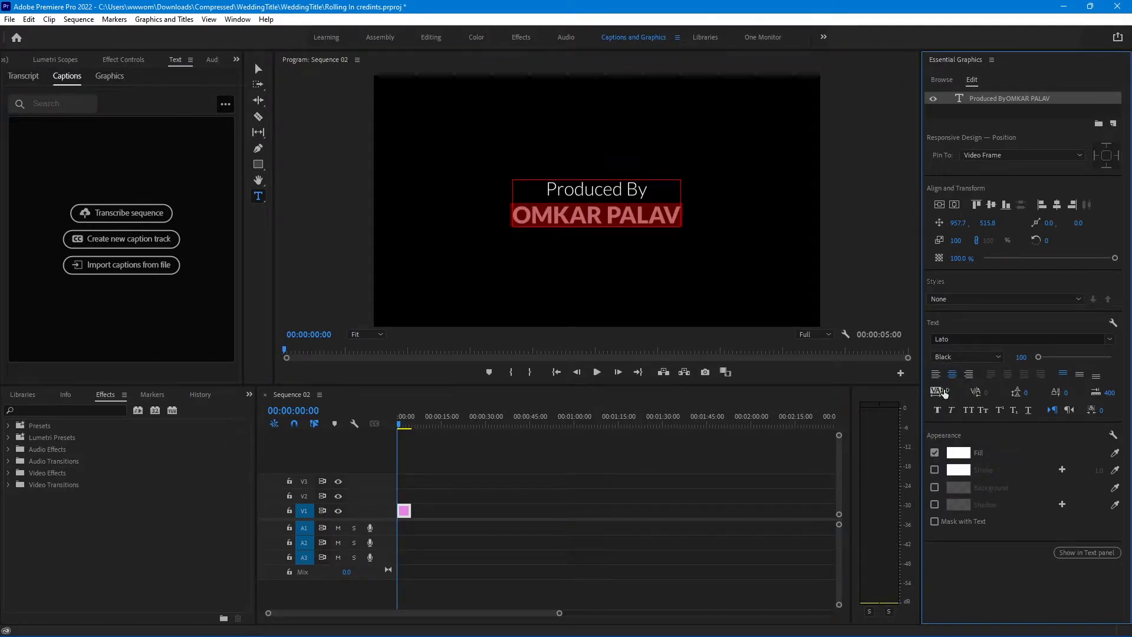
Step: Try wider tracking on the name, reset it, and stretch the title clip to about ten seconds
drag(947, 395, 1058, 400)
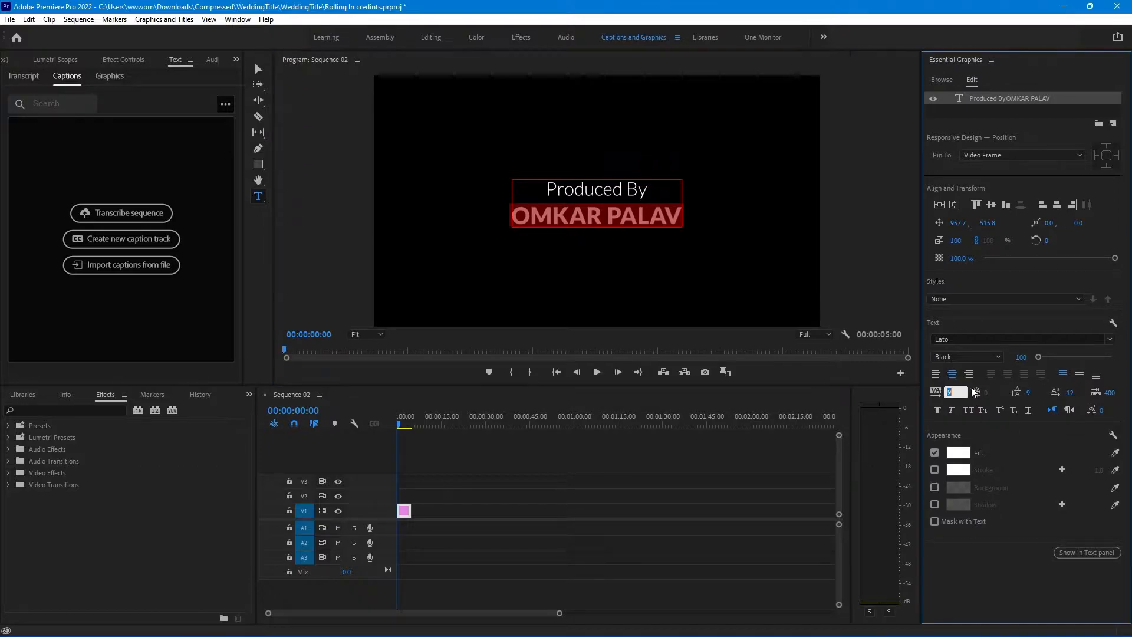
drag(945, 392, 1076, 393)
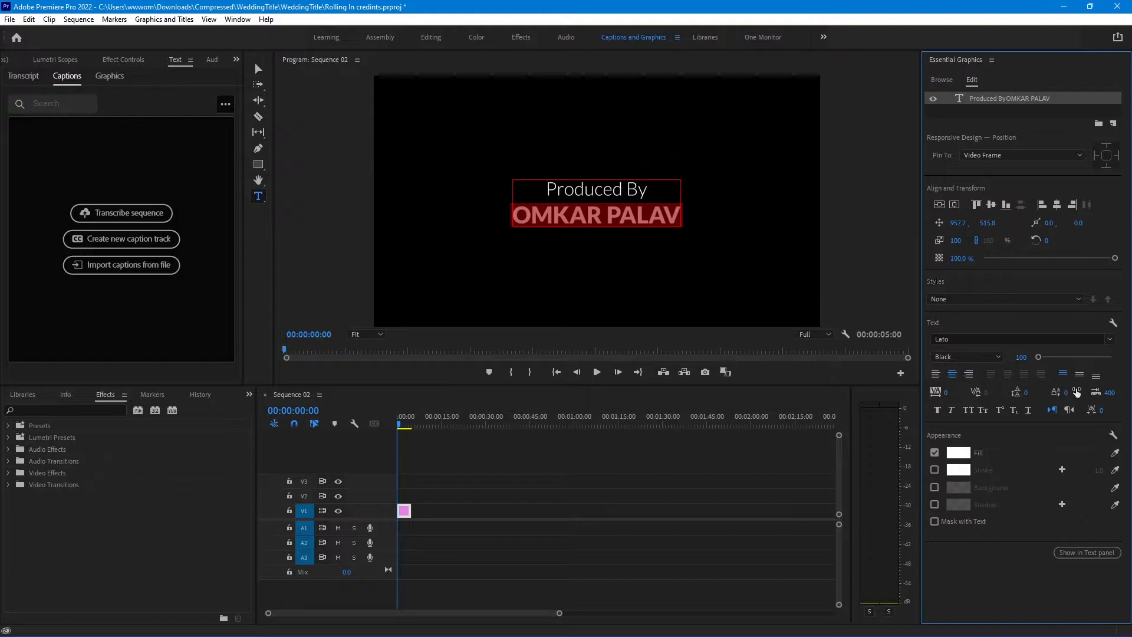
click(597, 500)
drag(560, 613, 467, 618)
drag(538, 510, 683, 511)
Step: Enable Roll on the title clip so it scrolls up from offscreen and play it back
click(634, 514)
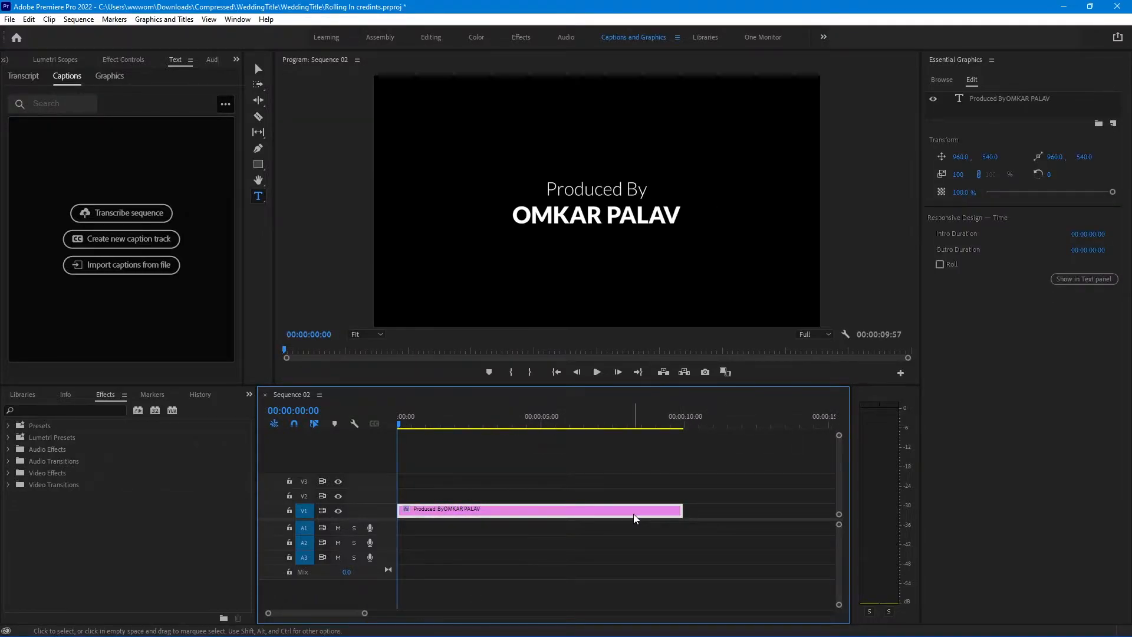
click(940, 264)
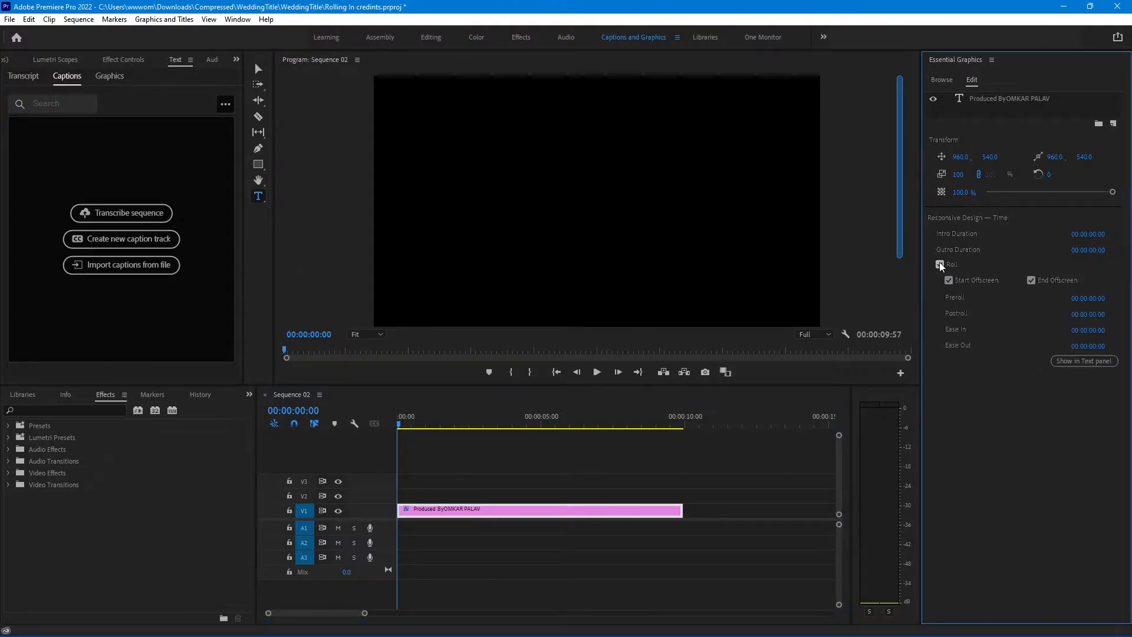
key(space)
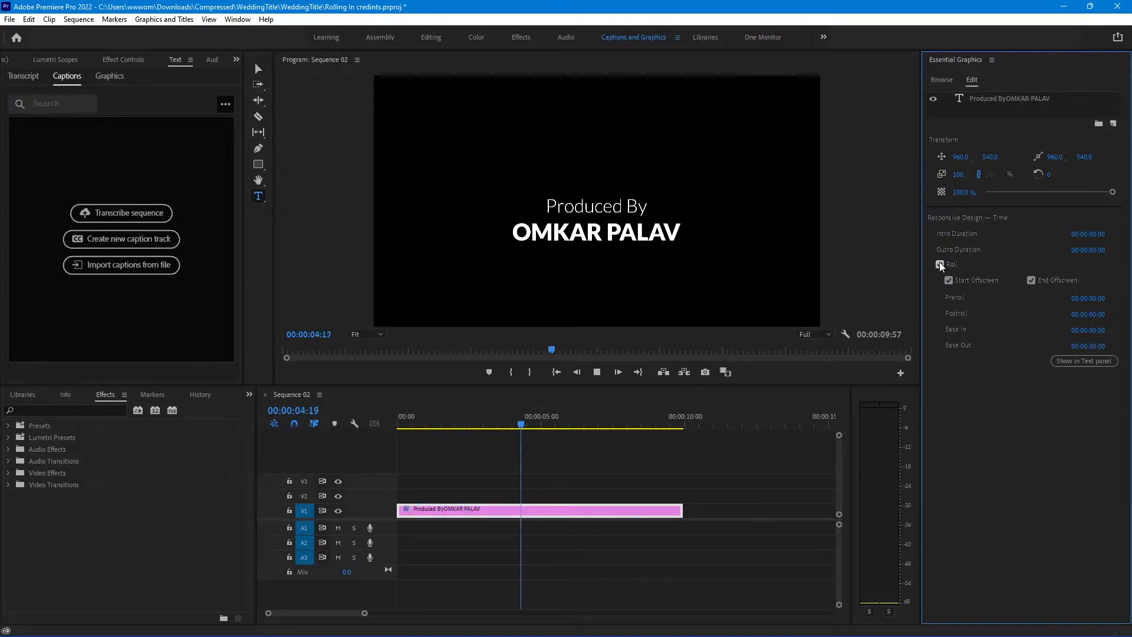
key(space)
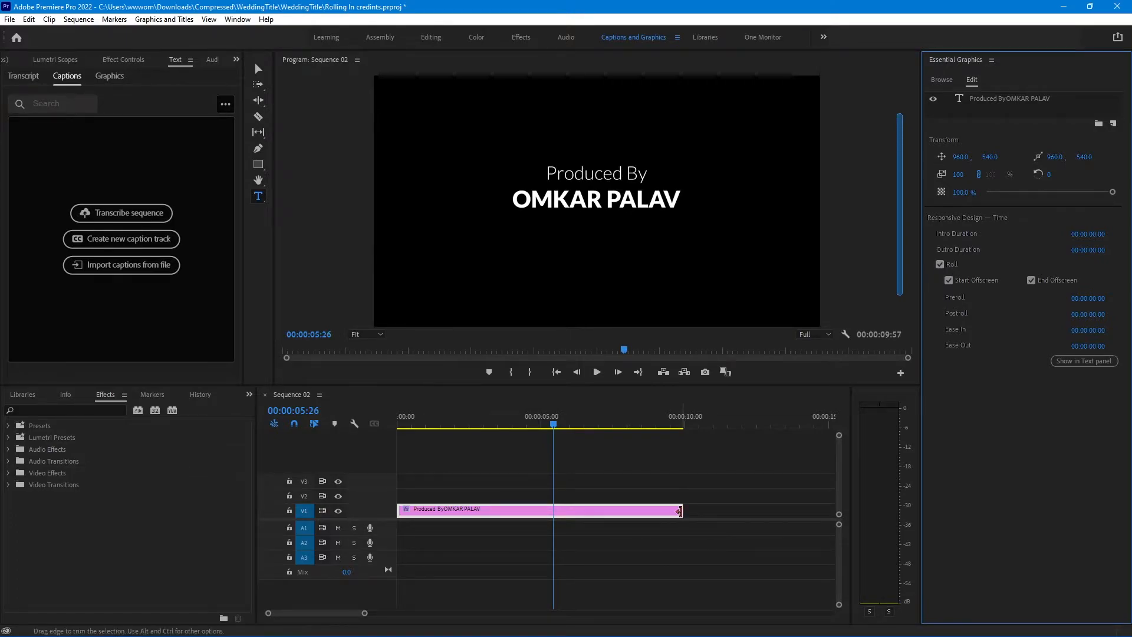
Step: Extend the clip to about fourteen seconds and play the slower roll from the start
drag(683, 511, 811, 523)
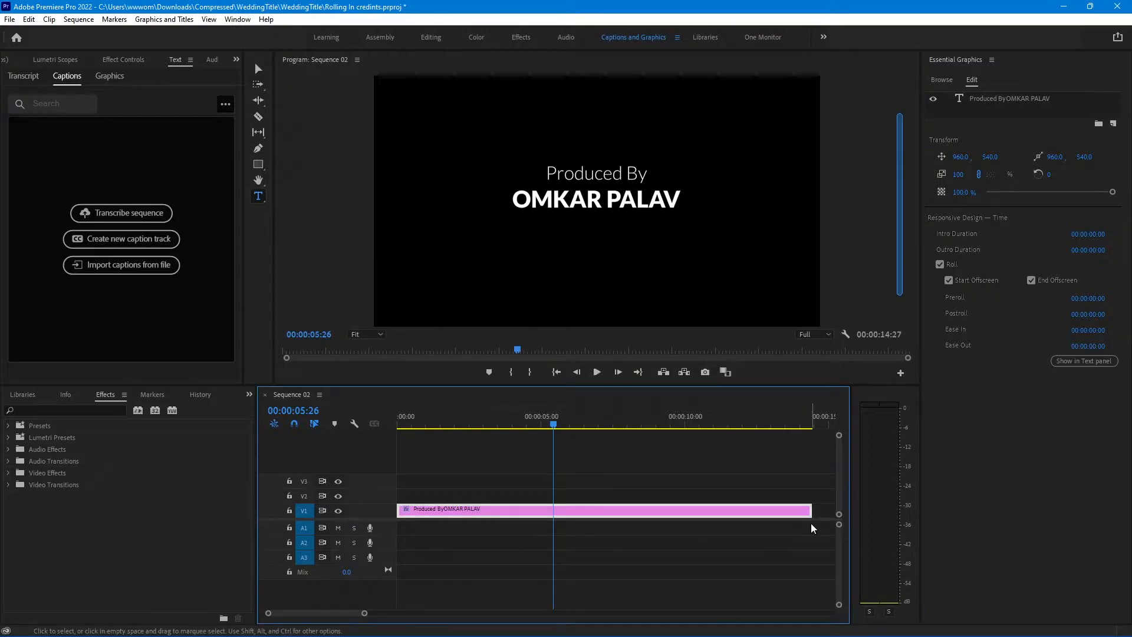
drag(553, 424, 360, 423)
key(space)
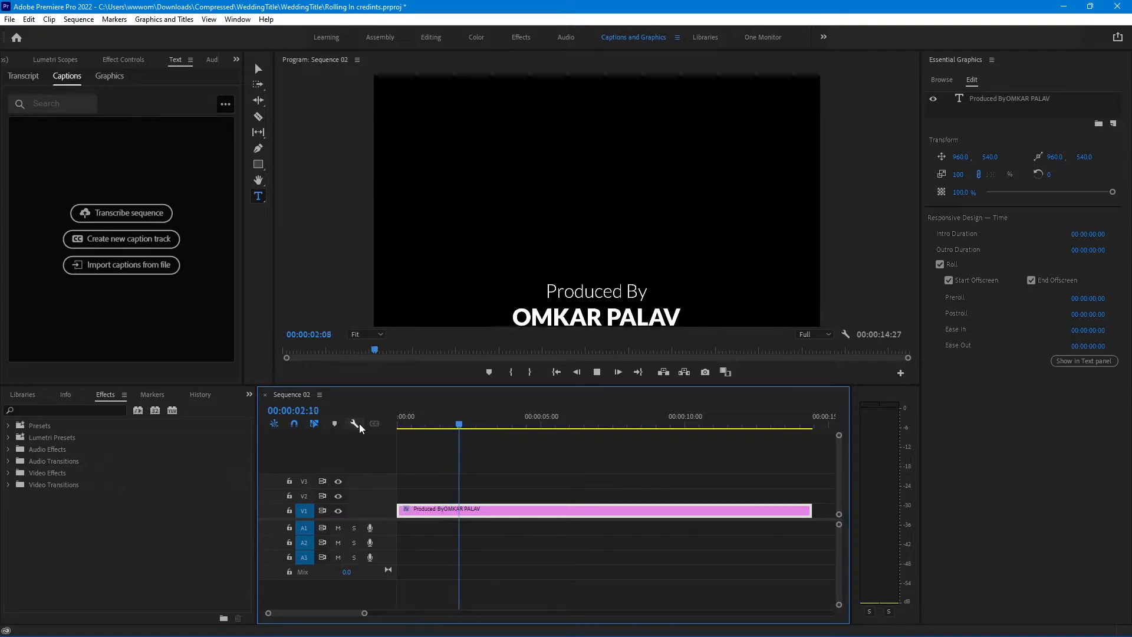
key(space)
Step: Trim the clip to about five seconds, play the faster roll, then settle on about ten seconds
drag(481, 425, 544, 429)
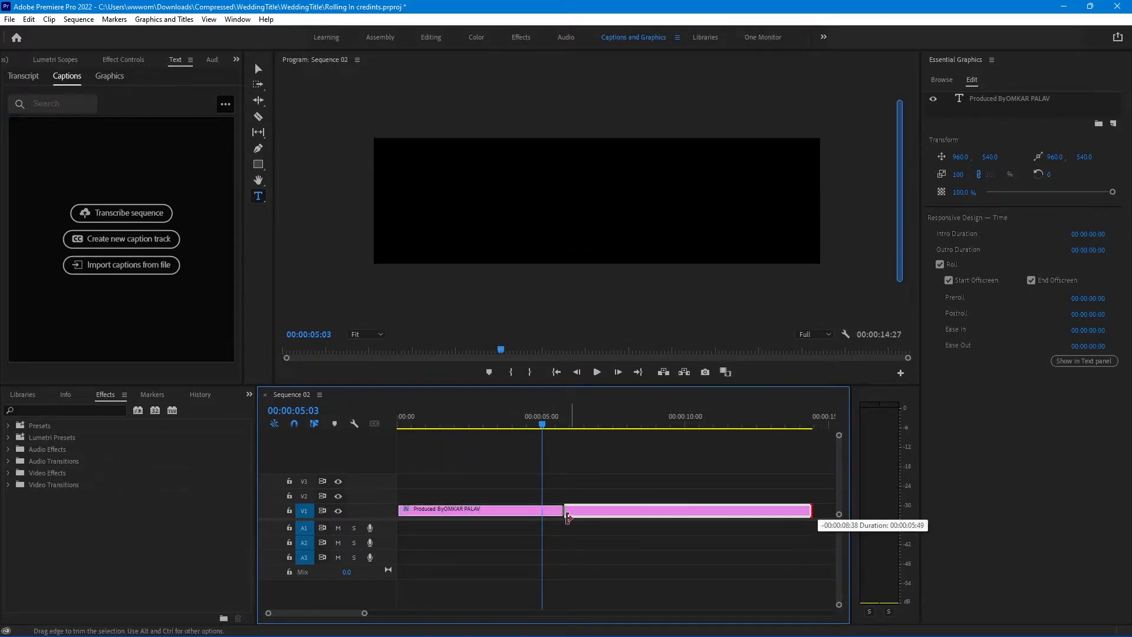
drag(817, 511, 541, 510)
click(533, 427)
key(Home)
key(space)
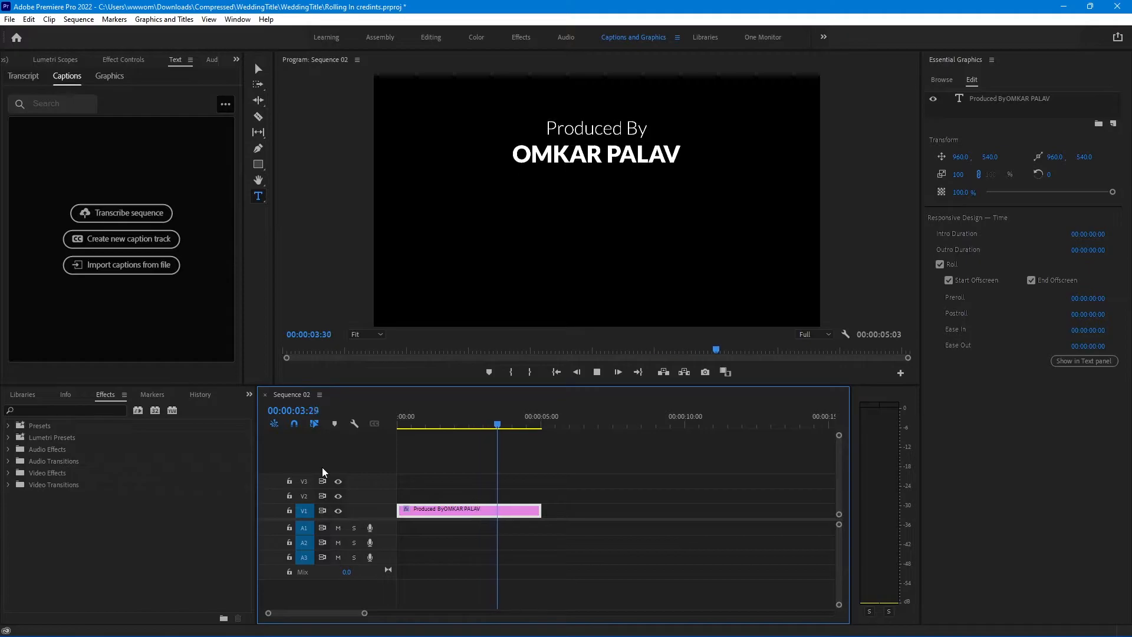
key(space)
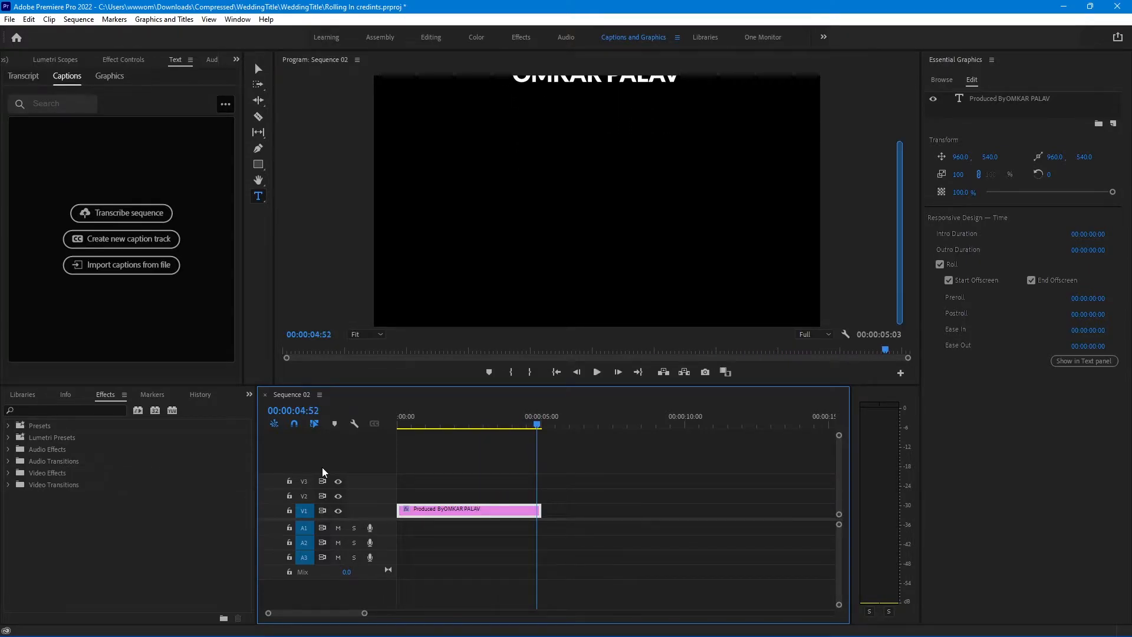
drag(539, 509, 668, 501)
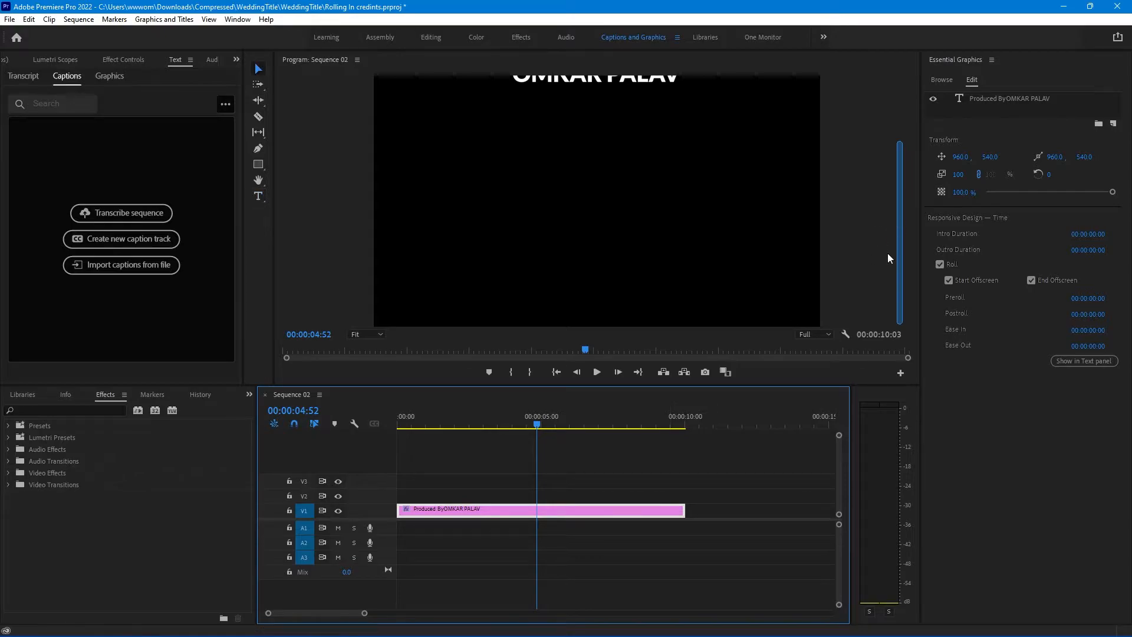
scroll(900, 250, up, 2)
Step: Add a 'Cast' heading in a light centred style under the producer credit
click(549, 140)
text(Cast)
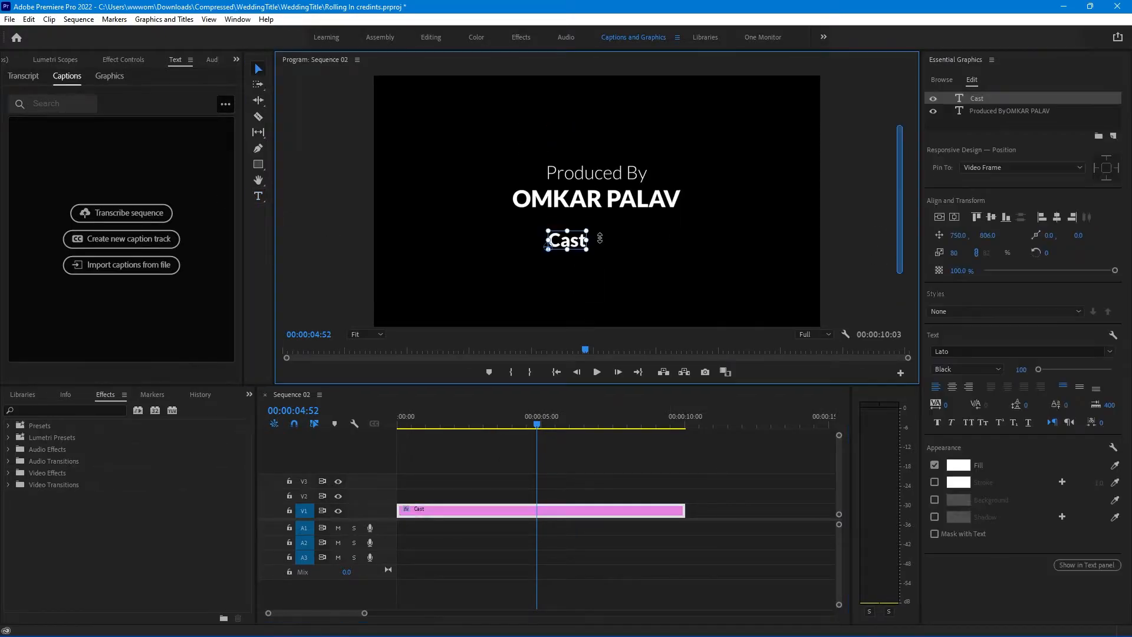
click(967, 369)
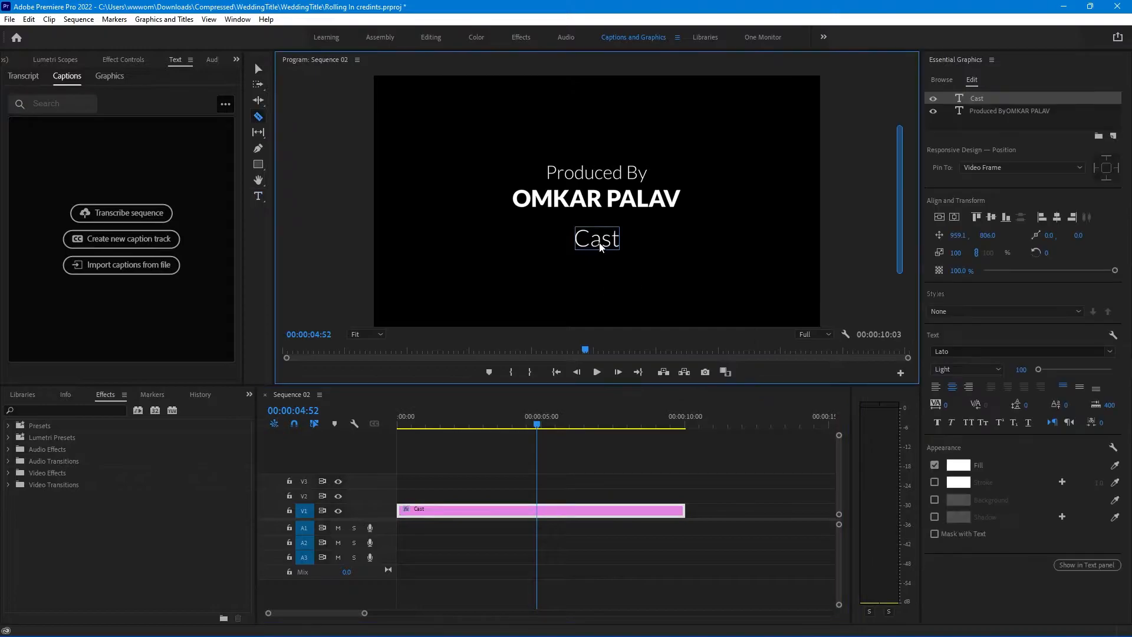
key(Escape)
click(448, 422)
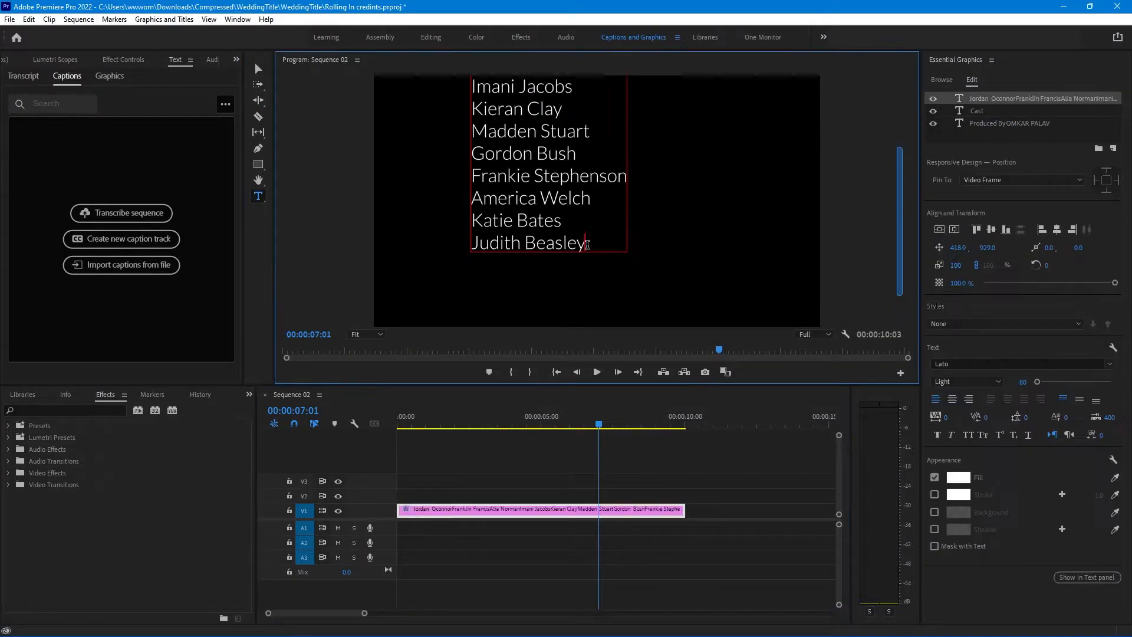
Step: Paste the cast names into a new text layer and move the column left of centre
click(969, 399)
key(ctrl+a)
click(654, 461)
key(v)
drag(626, 283, 542, 292)
double_click(436, 187)
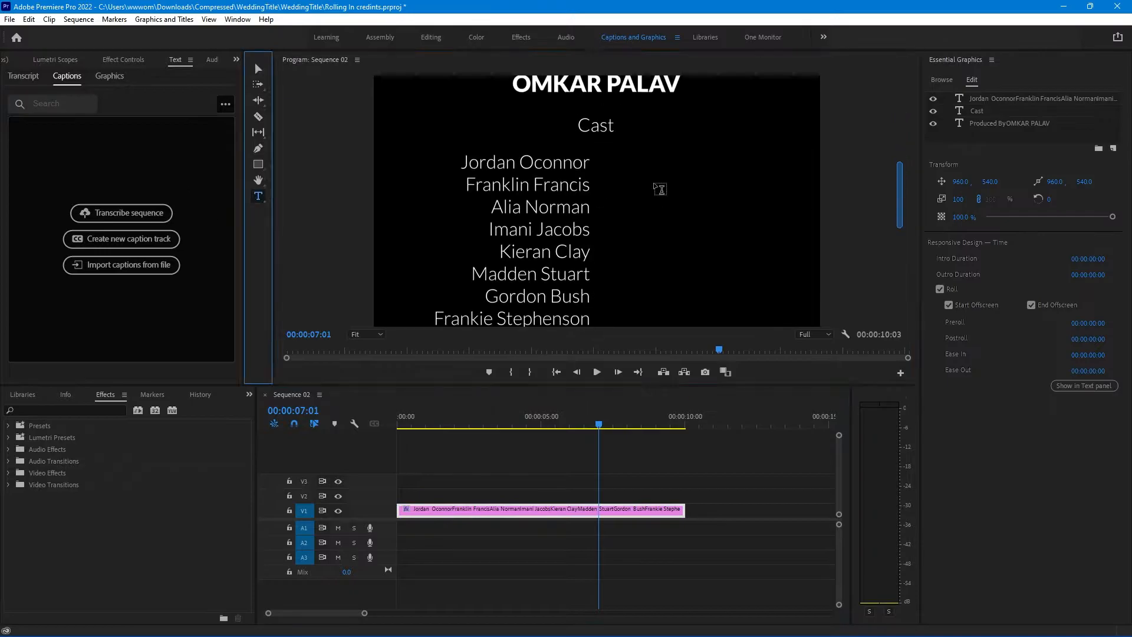
Step: Paste the second names list as a right-hand column beside the first and set it to Black weight
drag(434, 168, 482, 241)
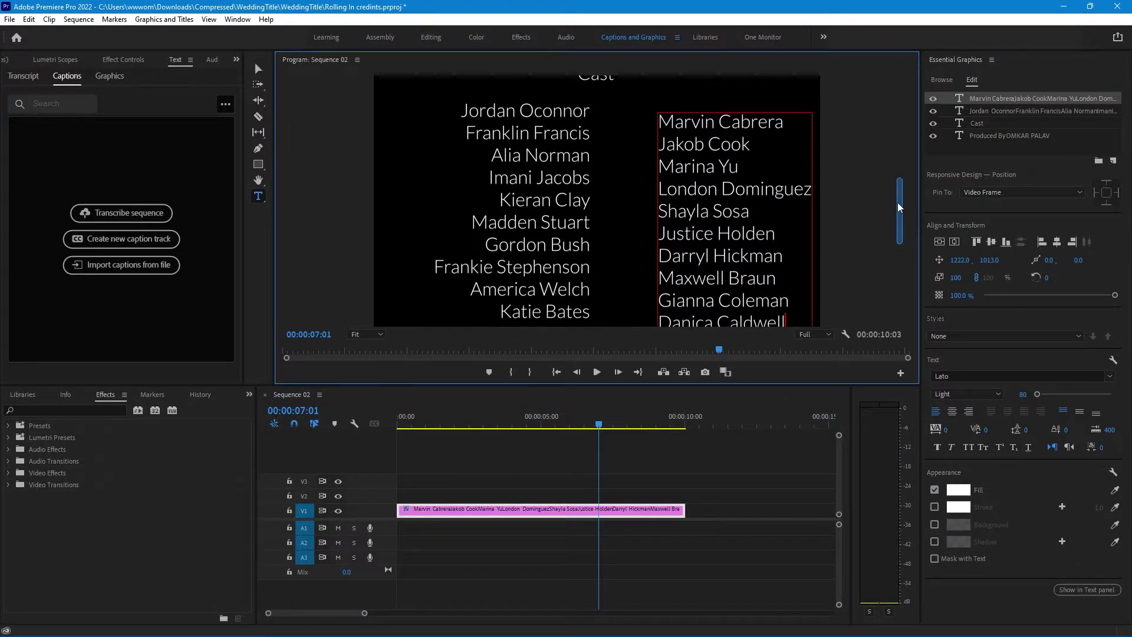
scroll(899, 203, down, 3)
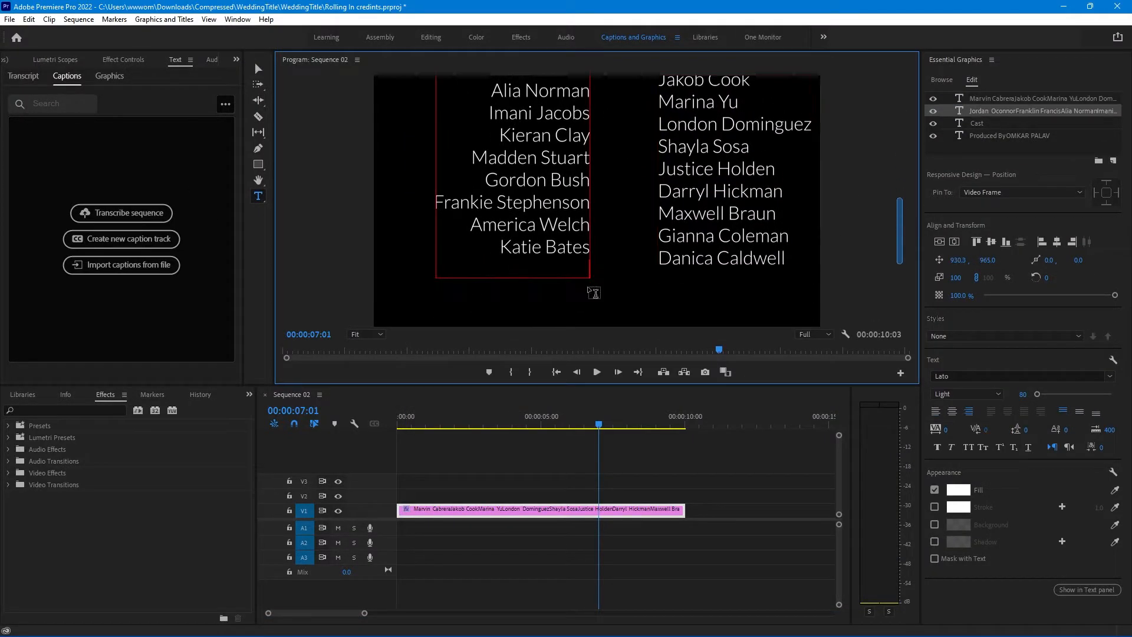
click(570, 469)
scroll(670, 299, up, 2)
click(669, 299)
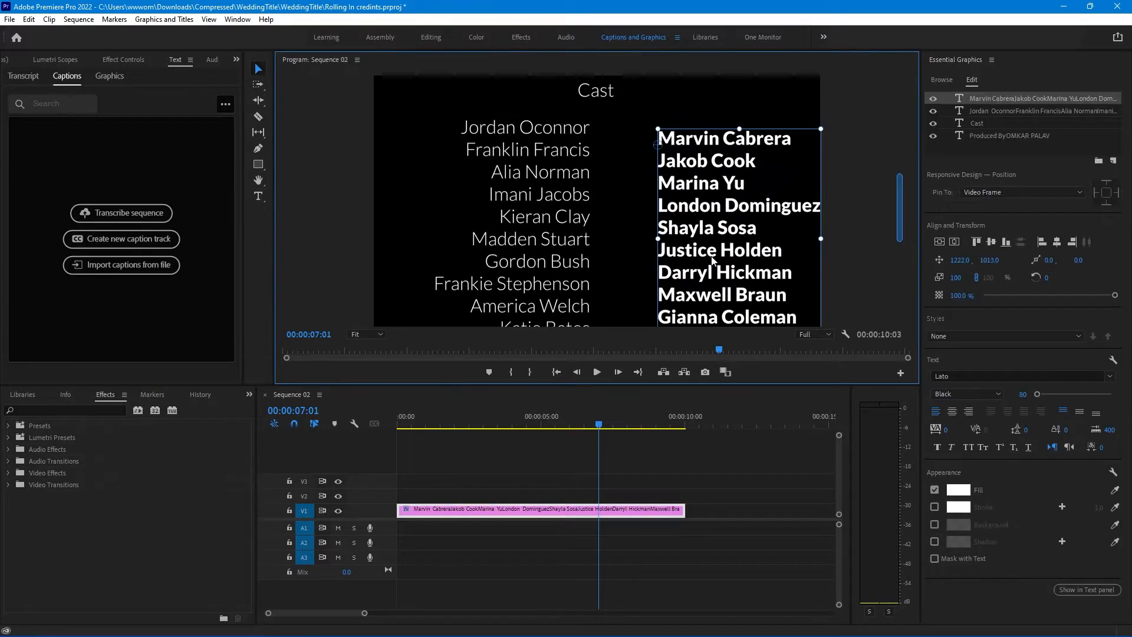
scroll(670, 251, down, 3)
click(777, 268)
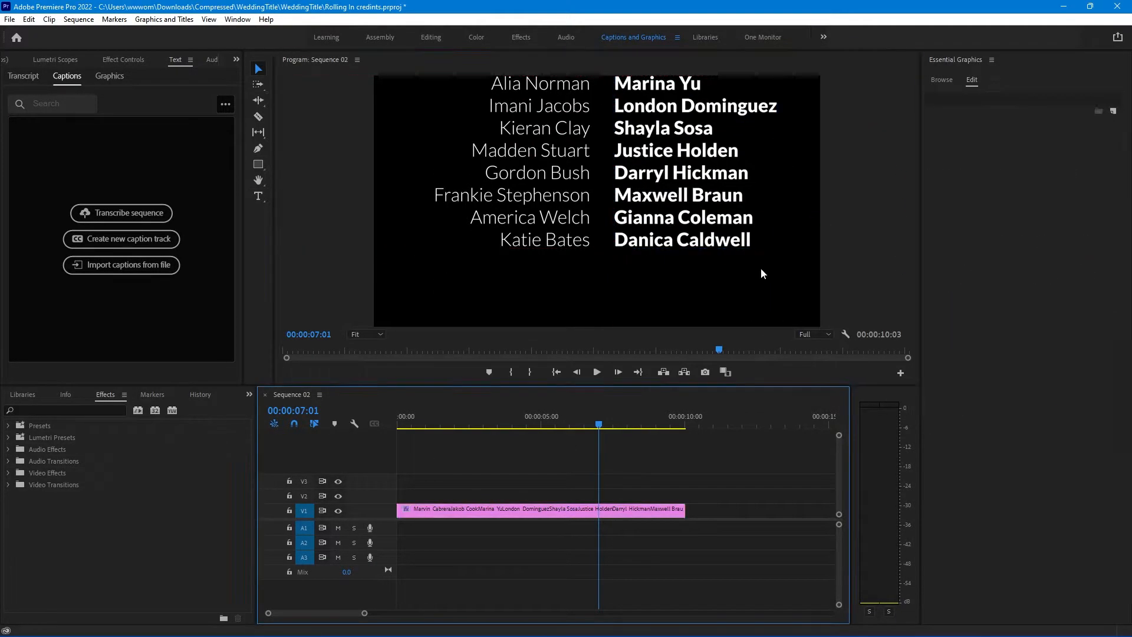
key(t)
key(v)
click(670, 265)
scroll(902, 198, up, 5)
click(690, 228)
click(598, 479)
click(592, 429)
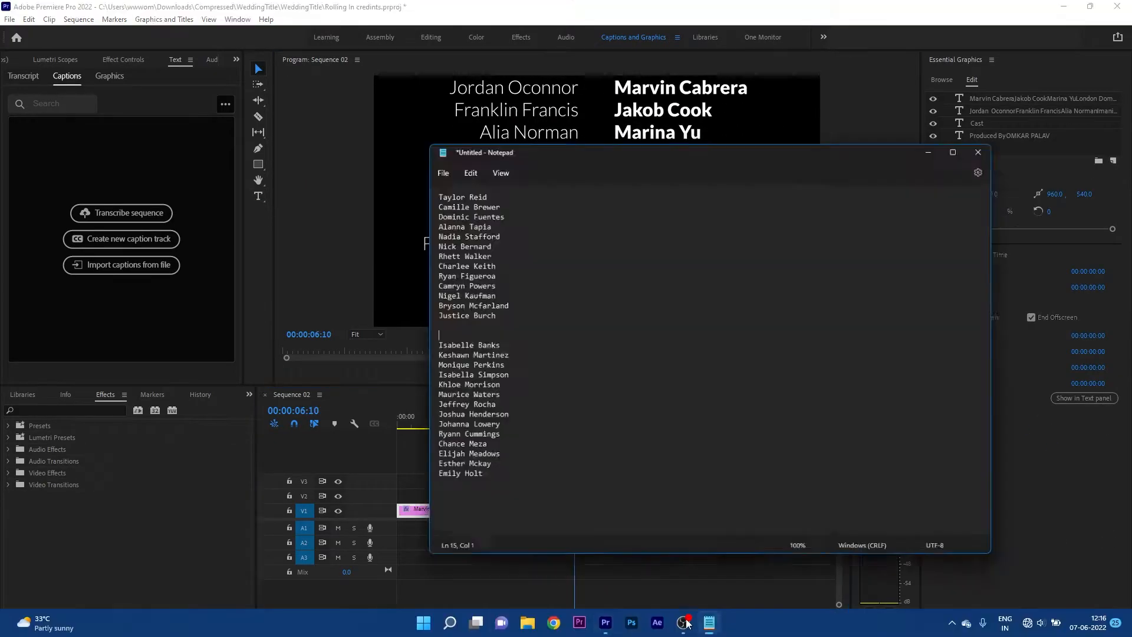
key(t)
click(422, 145)
key(ctrl+v)
key(Escape)
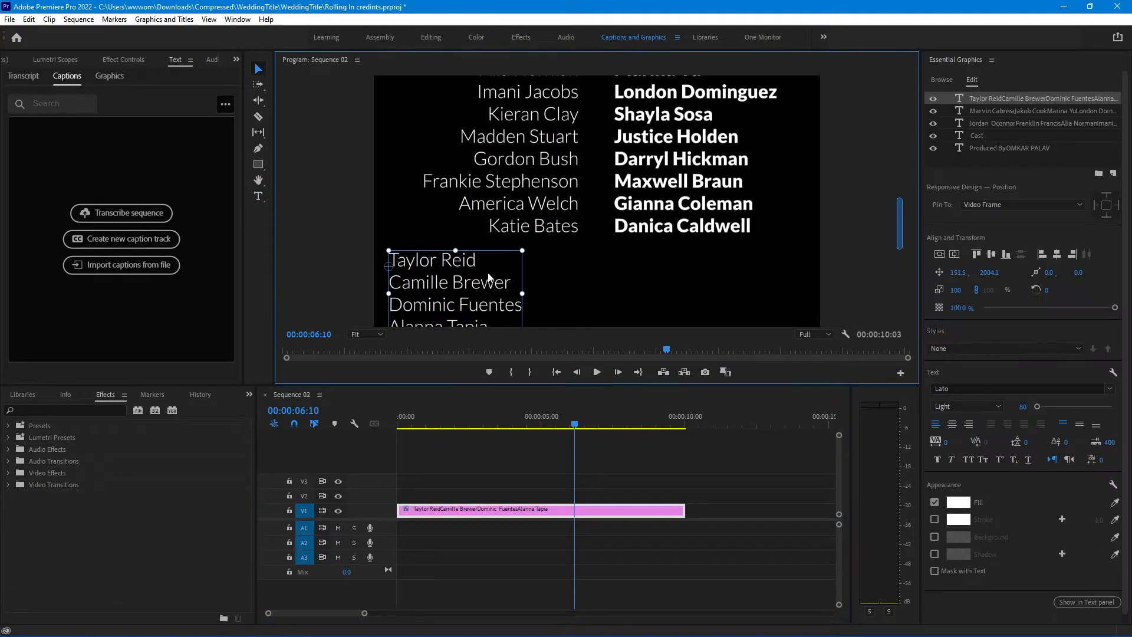
click(1022, 407)
text(70)
key(Return)
click(566, 270)
key(t)
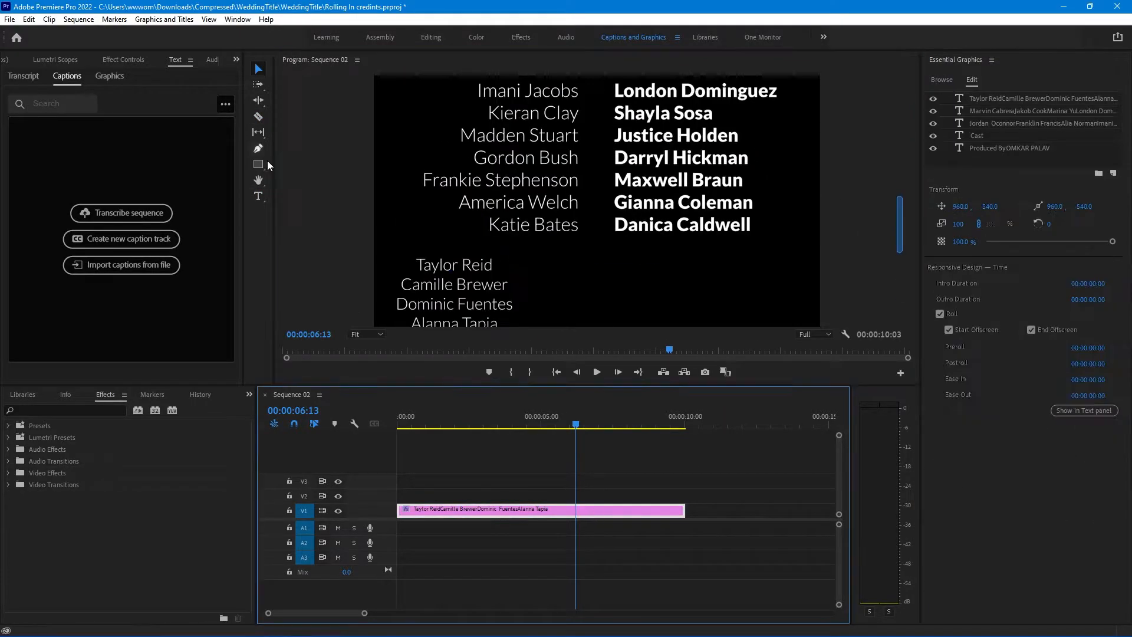
key(alt+Tab)
key(alt+Tab)
click(583, 264)
key(ctrl+v)
key(Escape)
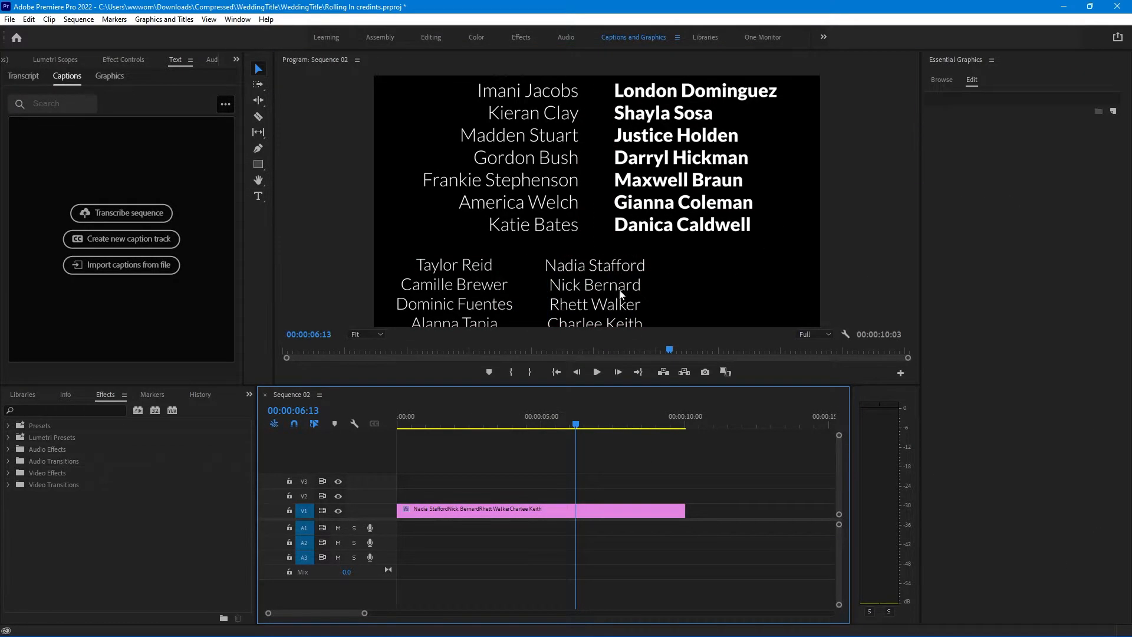
key(alt+Tab)
drag(418, 177, 480, 230)
key(ctrl+c)
key(alt+Tab)
click(712, 270)
key(ctrl+v)
key(ctrl+z)
click(761, 209)
key(ctrl+v)
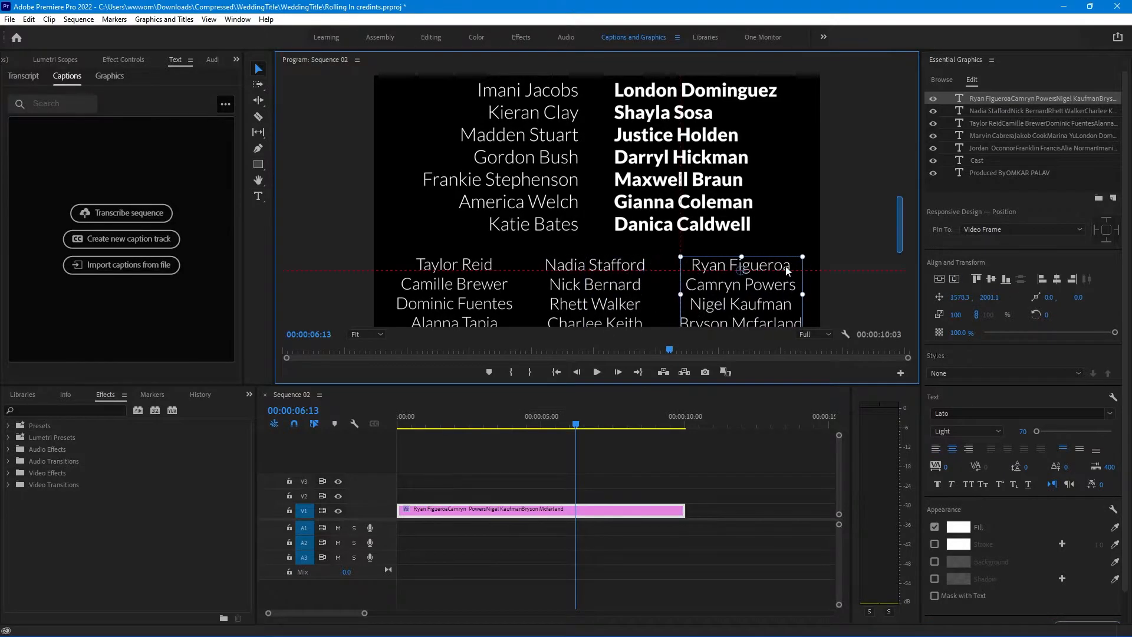
key(Escape)
click(625, 283)
click(572, 428)
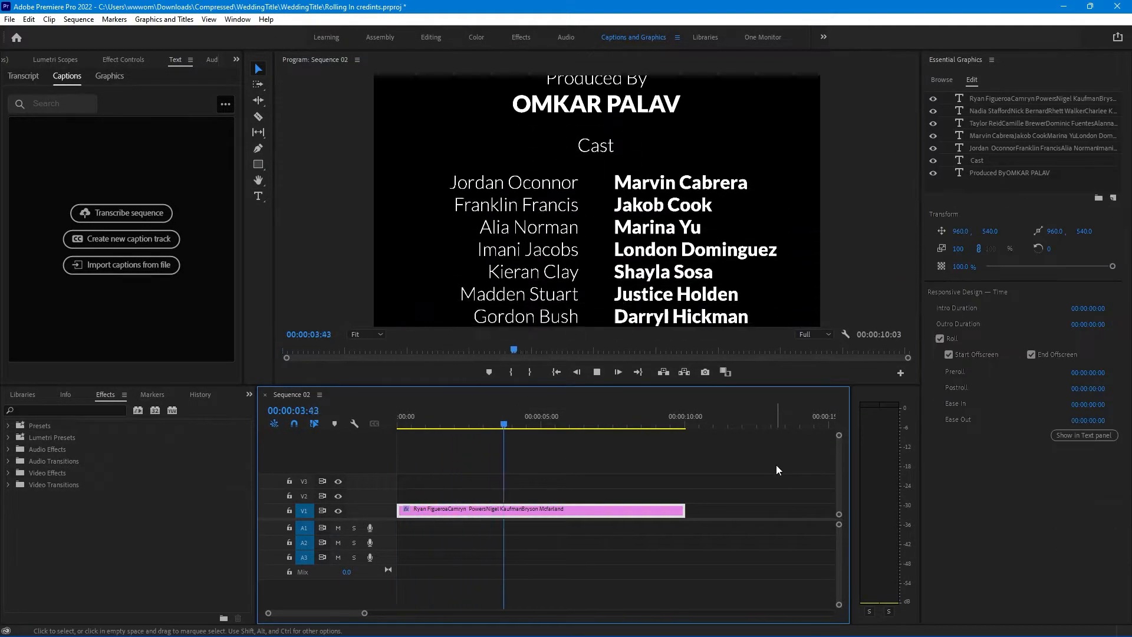
click(528, 486)
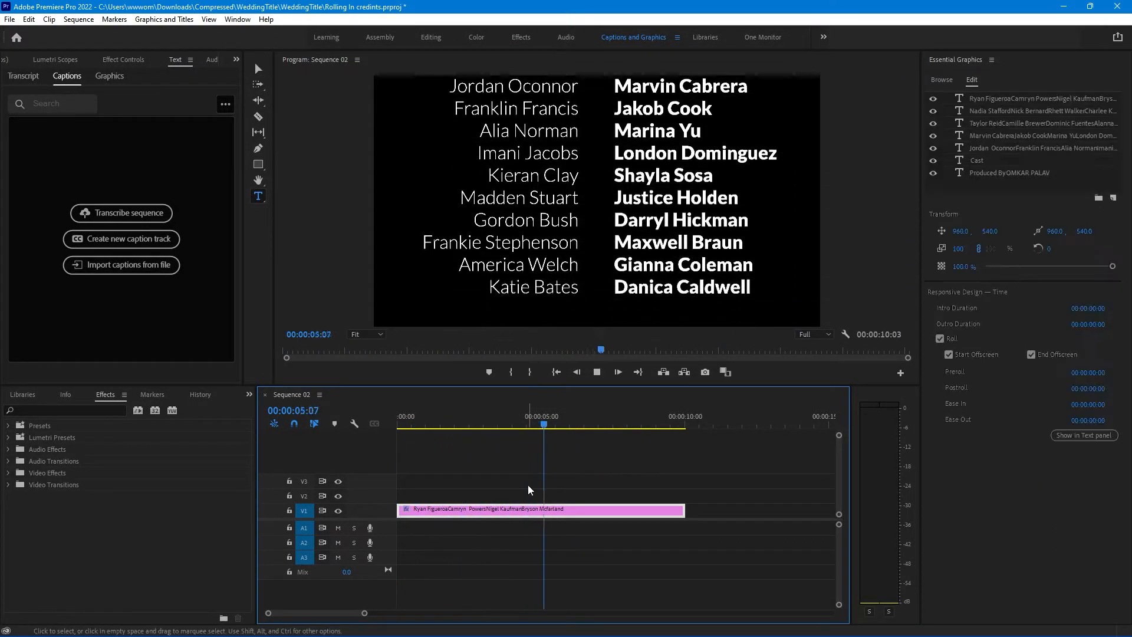
click(1113, 197)
click(1086, 280)
Step: Import the OP logo png, scale it down to 23 and play back the credits roll
double_click(390, 301)
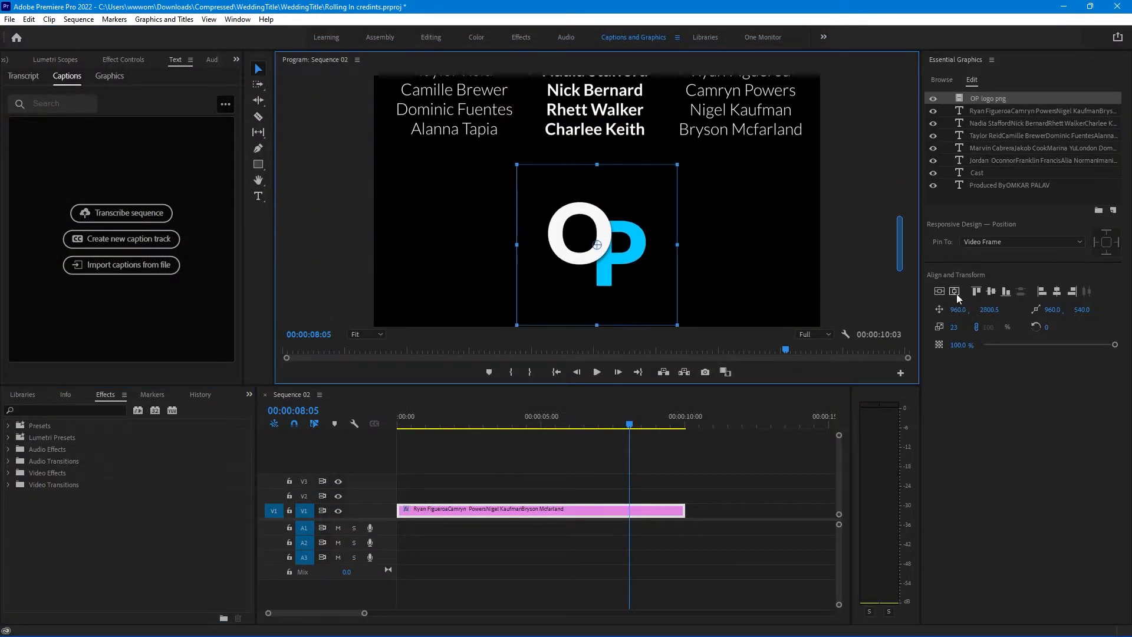
click(630, 440)
key(Home)
key(space)
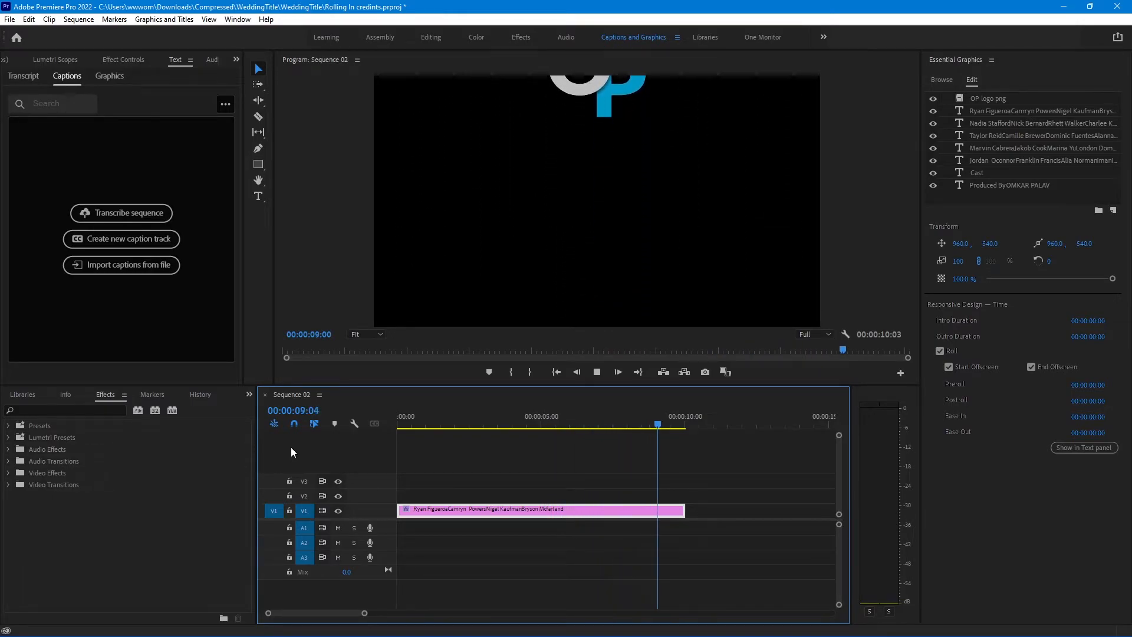
click(456, 424)
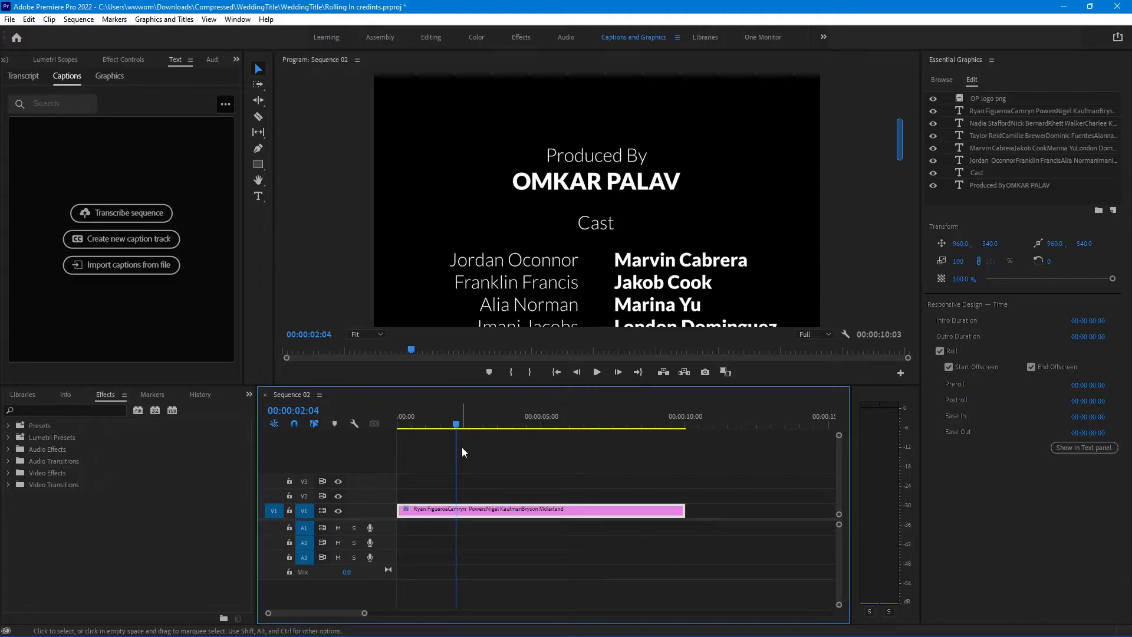
click(629, 424)
Step: Add the OP logo layer again at the end and move it below the last row of names
click(1113, 197)
click(1084, 281)
double_click(328, 316)
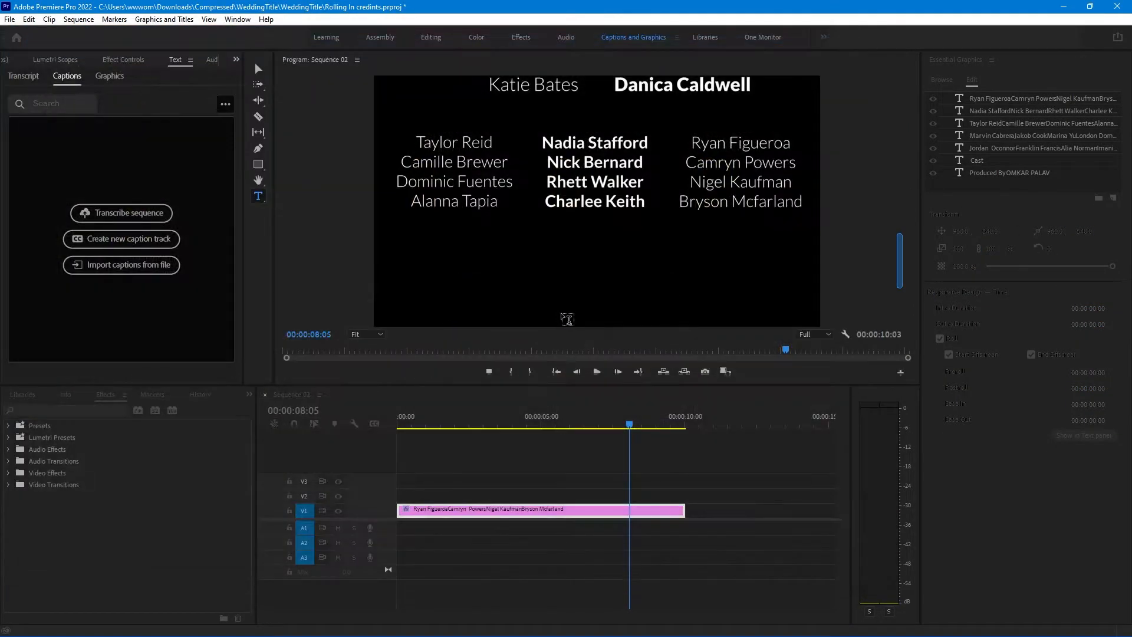
drag(898, 264, 899, 233)
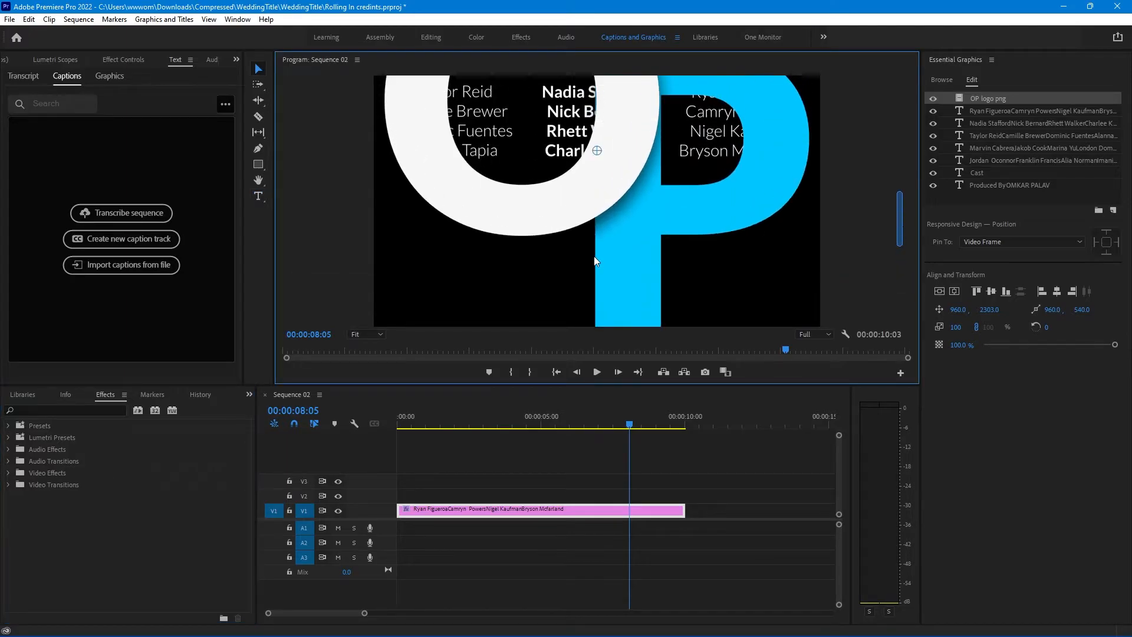
drag(955, 328, 911, 327)
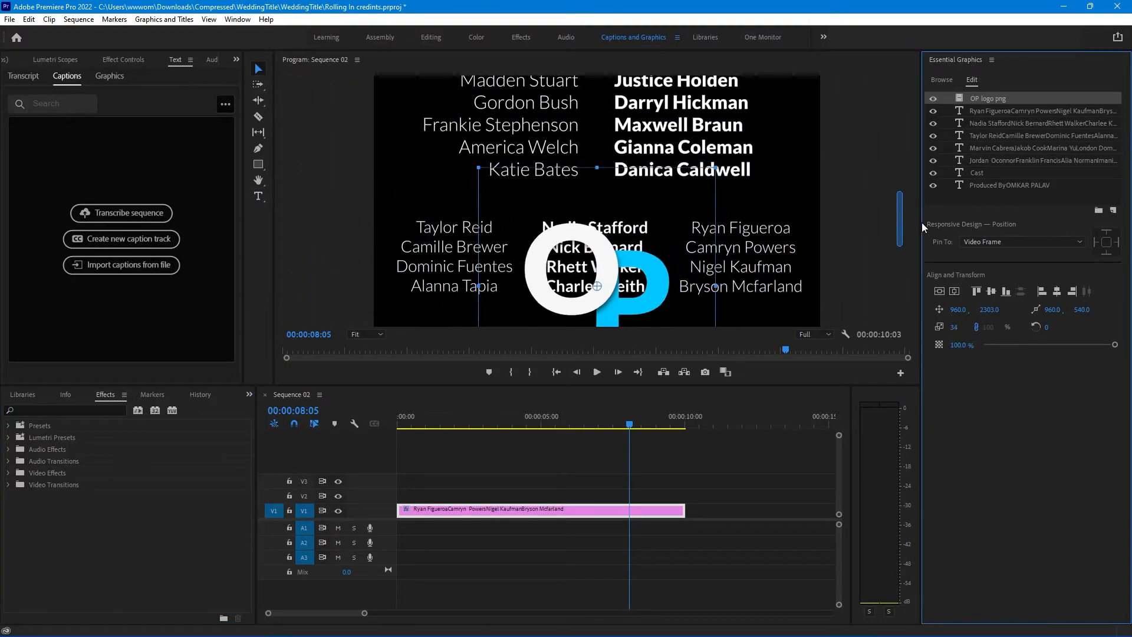
drag(899, 225, 899, 248)
drag(955, 328, 939, 328)
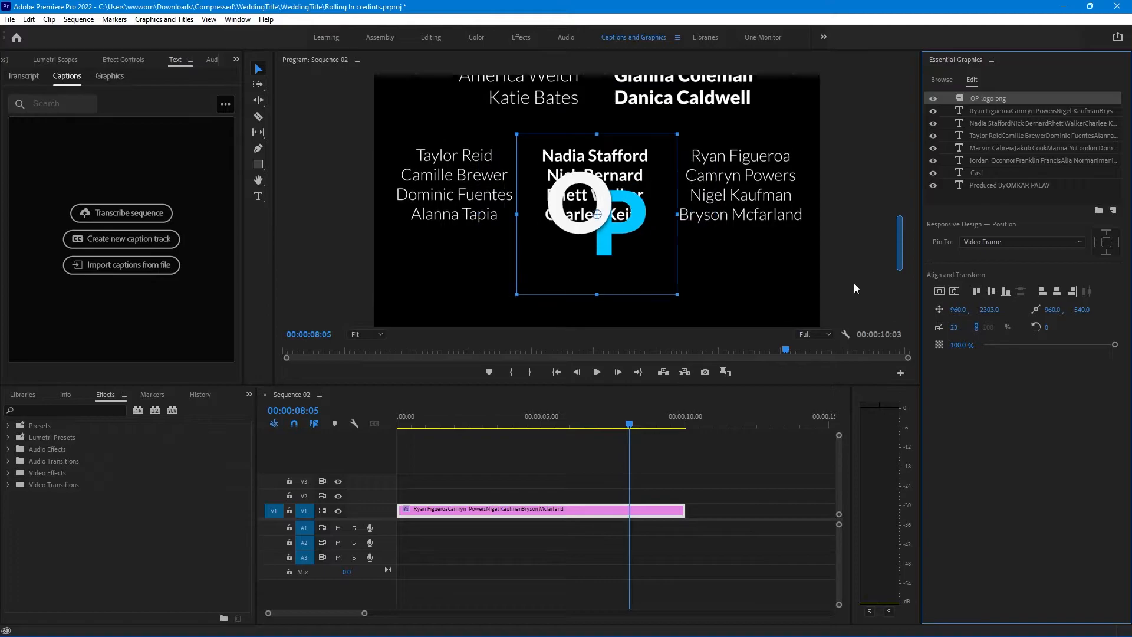
drag(900, 254, 902, 282)
drag(990, 306, 1004, 305)
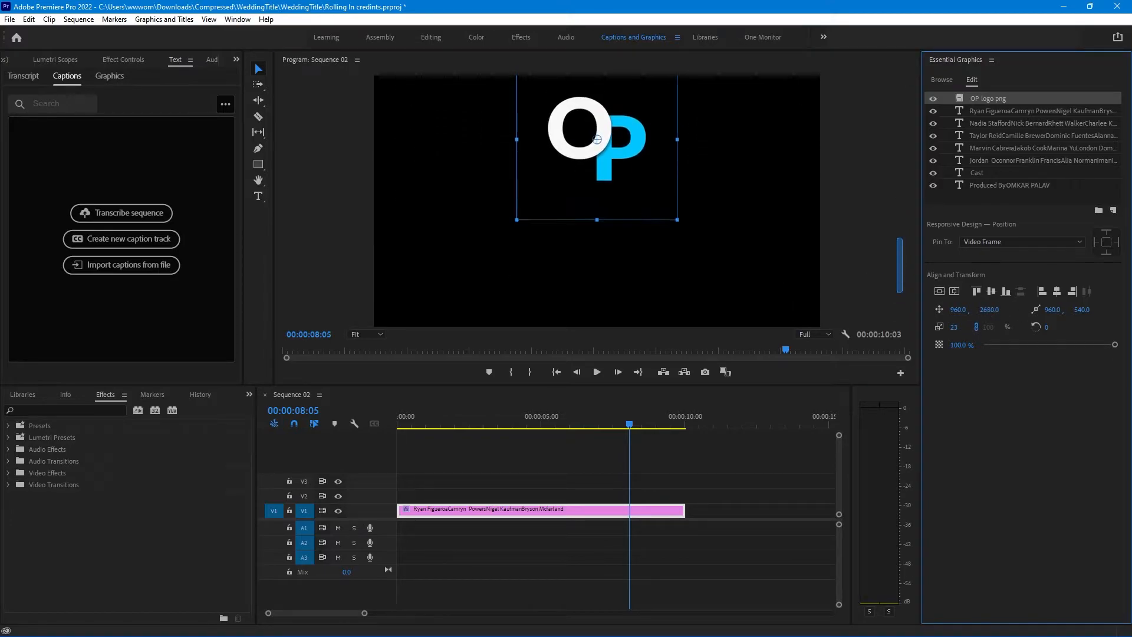
Step: Uncheck Start Offscreen on the credits roll and preview from the sequence start
click(455, 423)
click(542, 510)
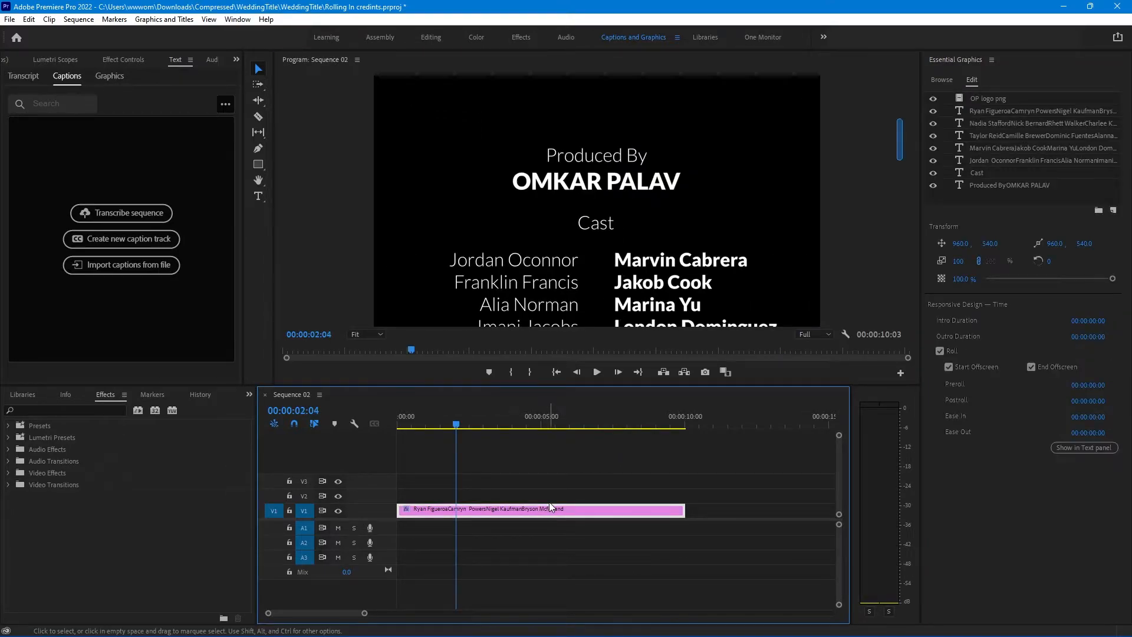
click(949, 366)
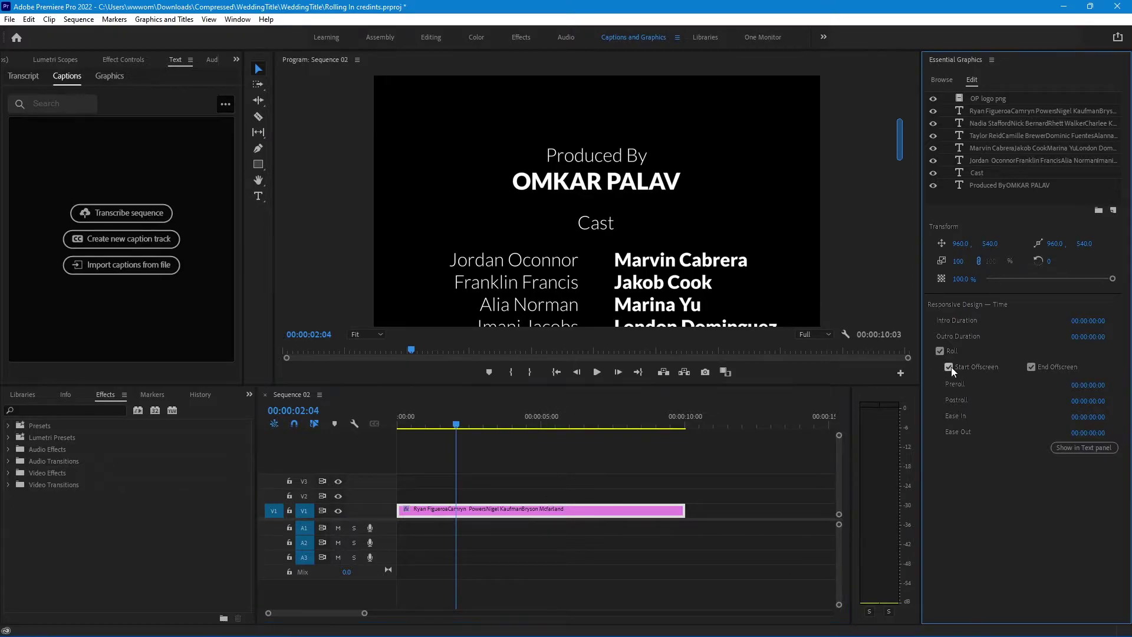
click(458, 430)
key(Home)
key(space)
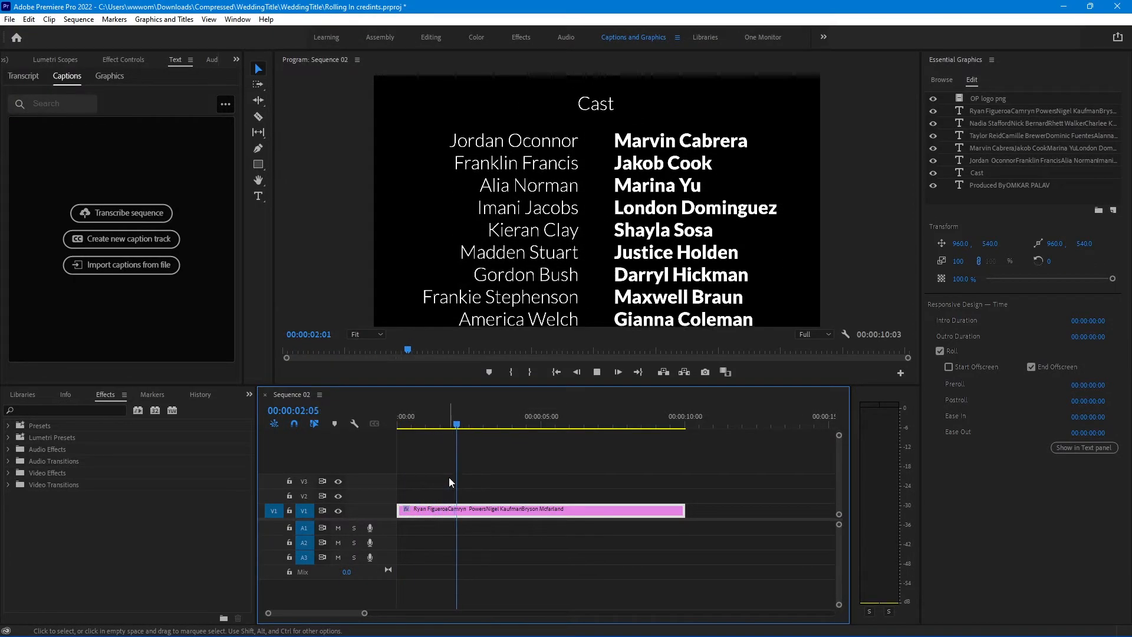
Step: Re-enable Start Offscreen so the credits enter from below and preview again
key(Home)
click(949, 366)
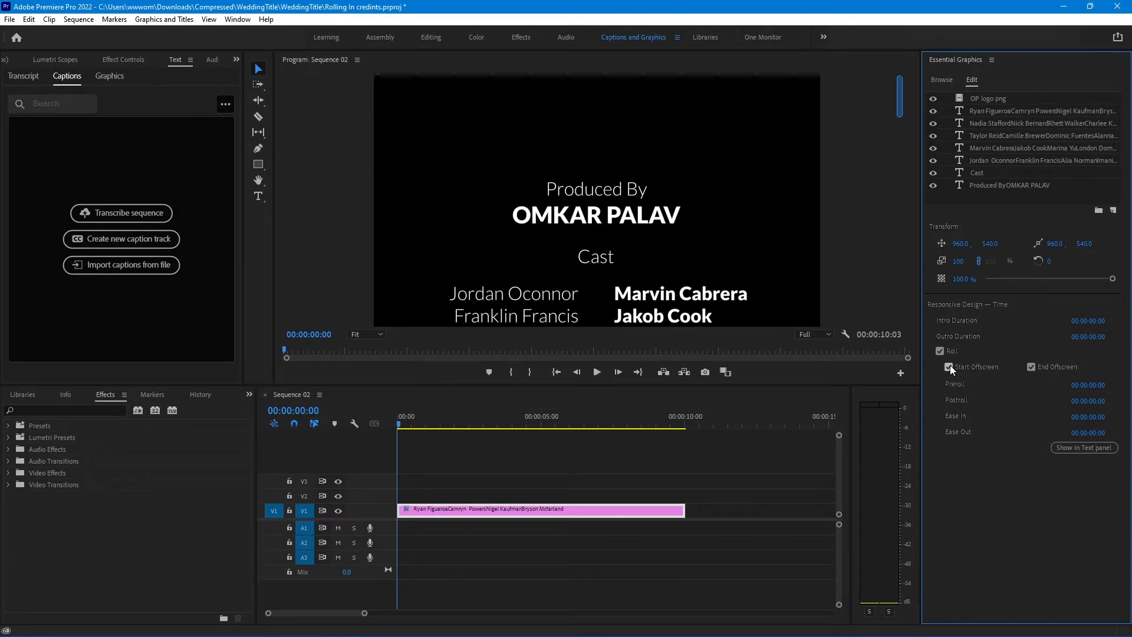
key(space)
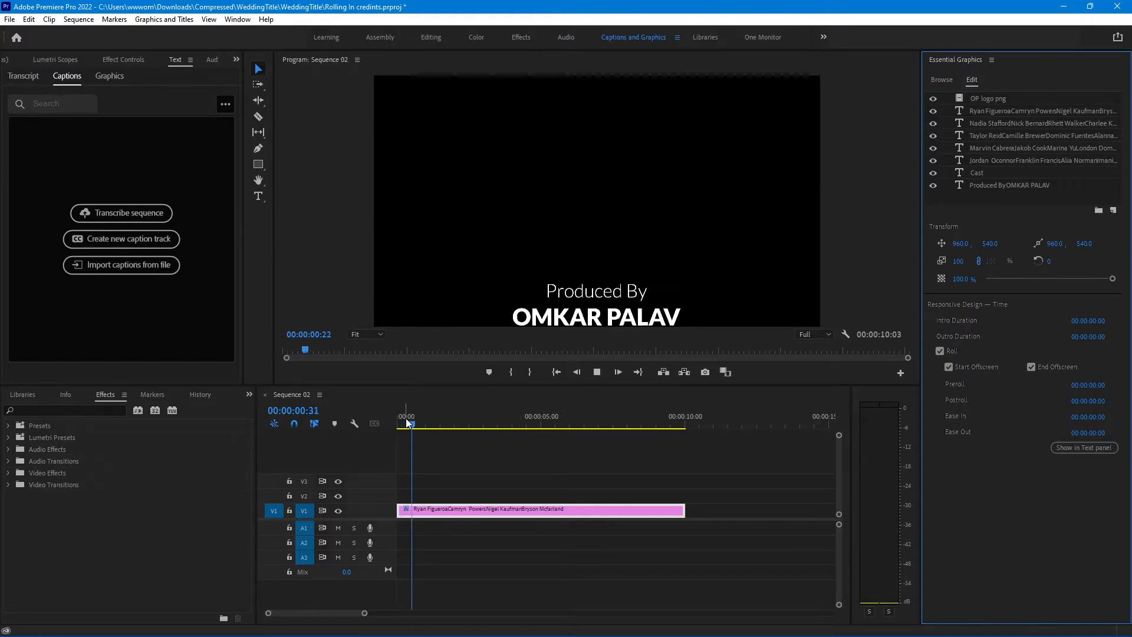
click(358, 446)
Step: Uncheck End Offscreen so the roll stops on the OP logo and play it back
key(Home)
click(1030, 368)
key(space)
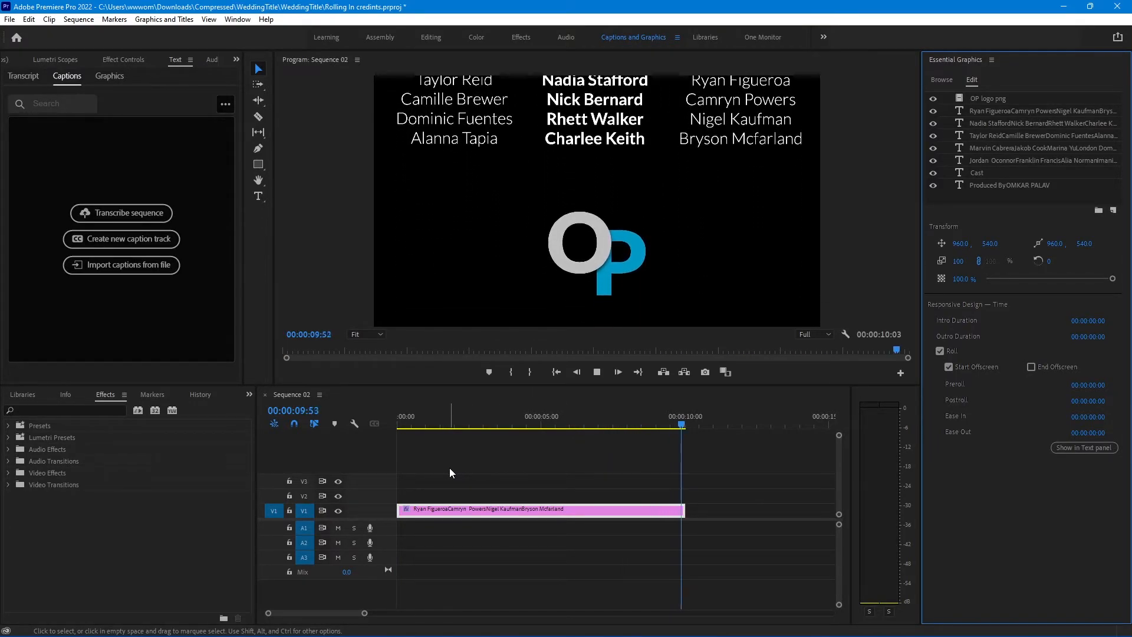
Step: Set the credits roll Preroll to 00:00:01:00 and play back from the sequence start
click(659, 471)
key(Home)
click(1095, 384)
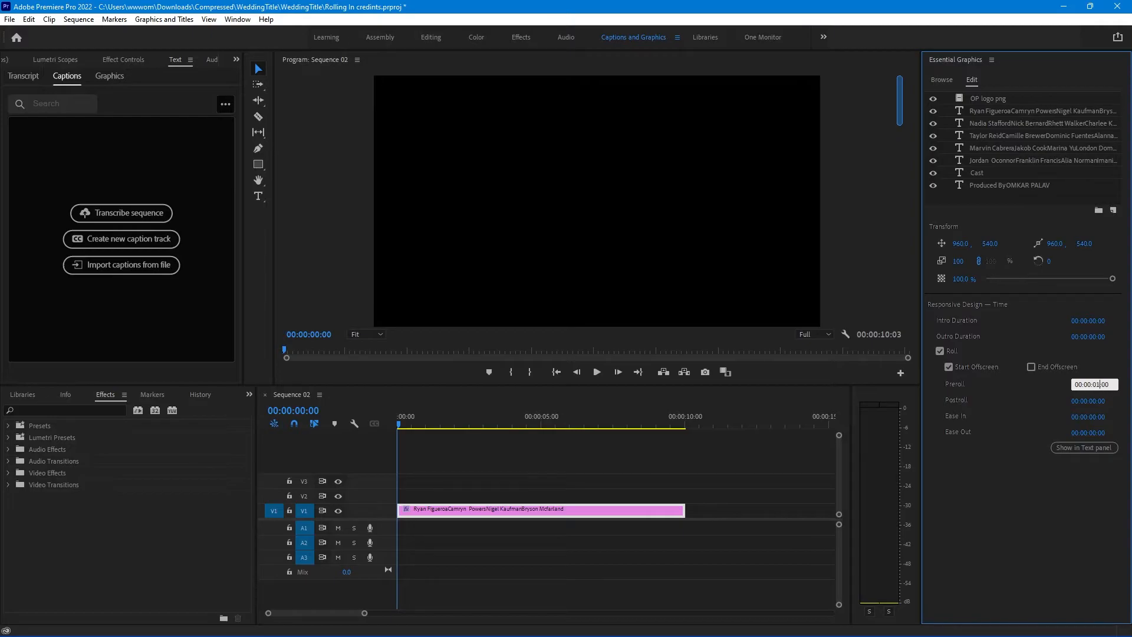
click(492, 475)
key(space)
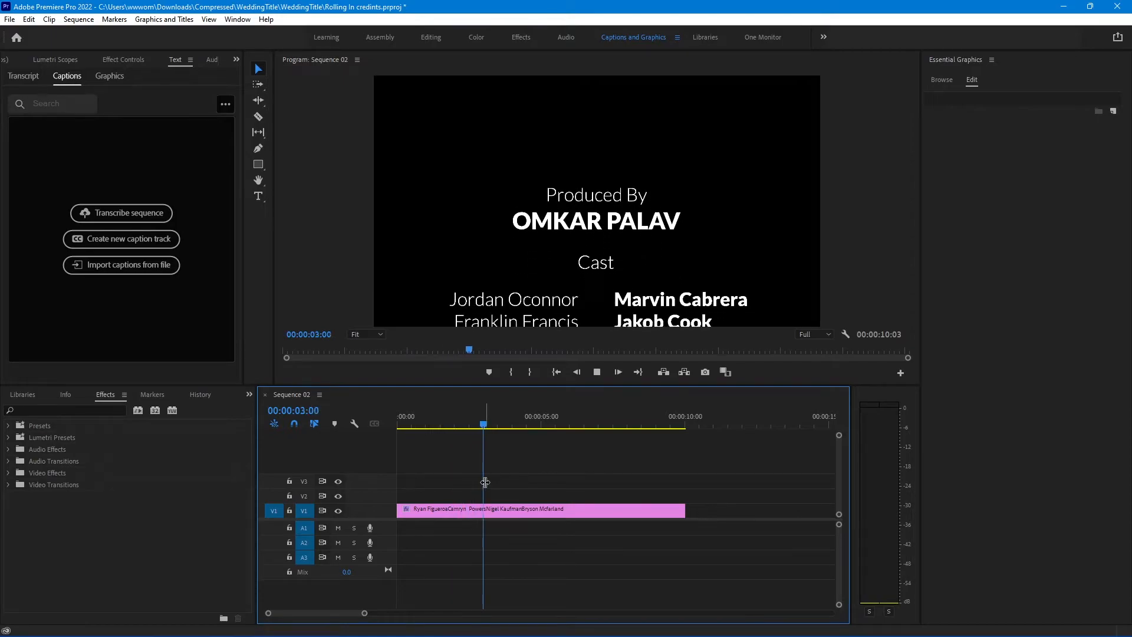
Step: Set the Postroll to 00:00:01:00 and play the credits again to check the hold
click(487, 510)
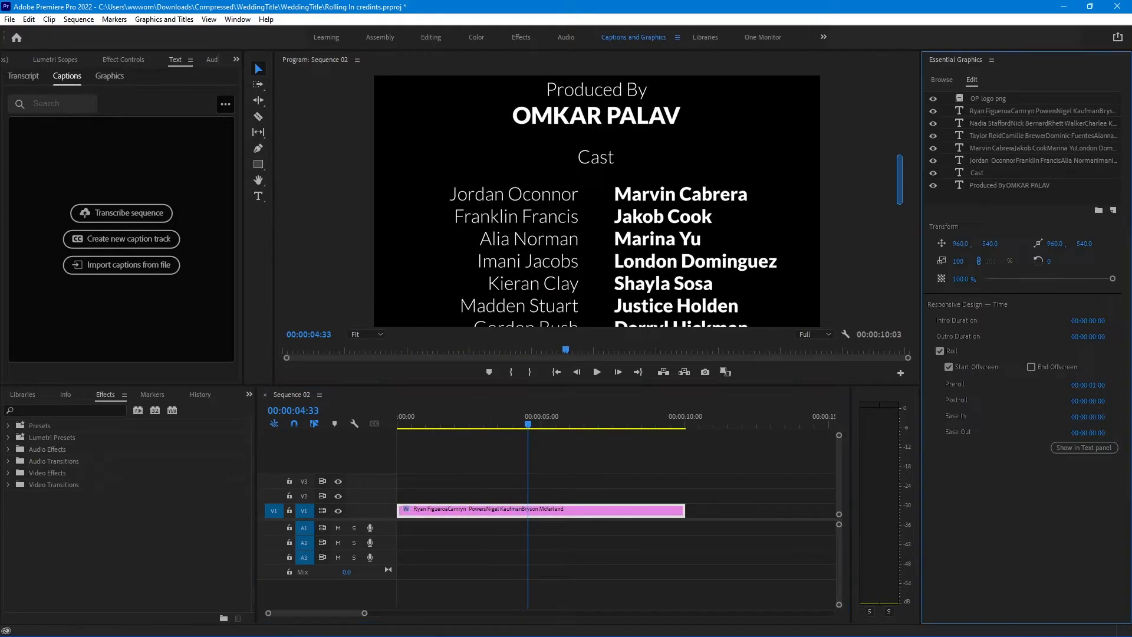
click(1107, 401)
click(1106, 400)
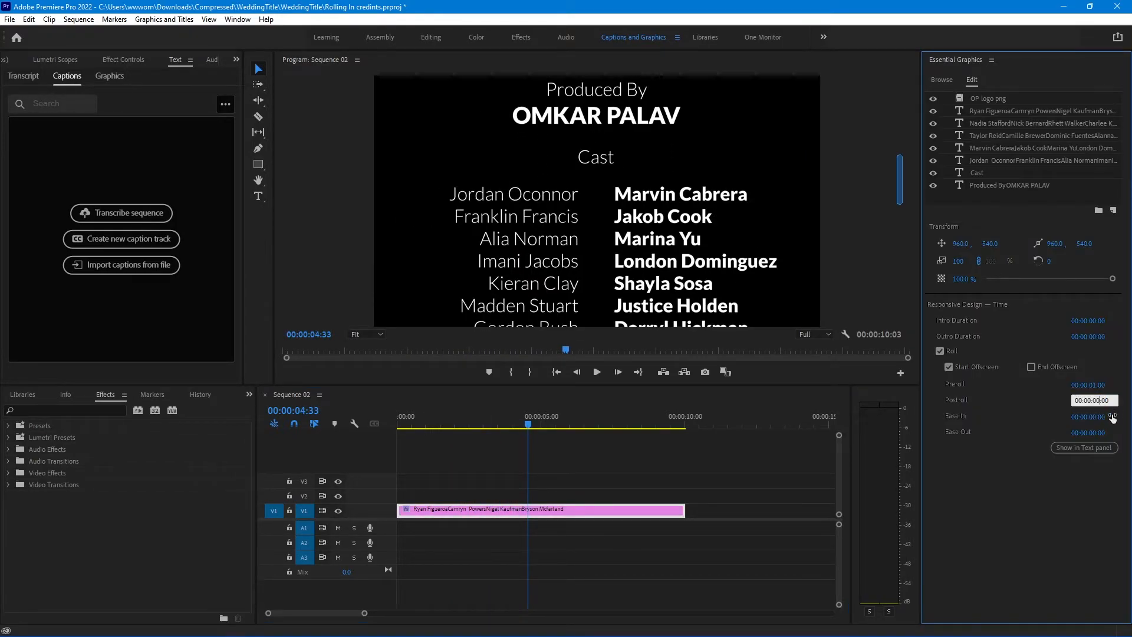
text(1)
key(Return)
key(space)
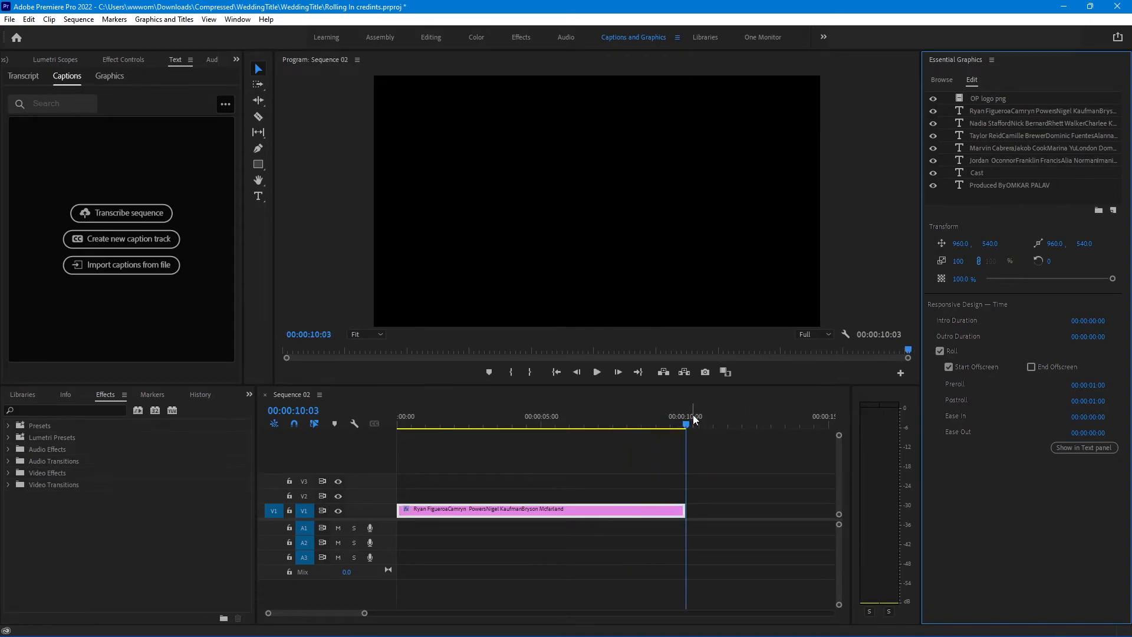
Step: Enable End Offscreen and scrub Ease In to about six seconds, then preview the roll
click(1031, 366)
key(Home)
drag(1094, 424, 1128, 423)
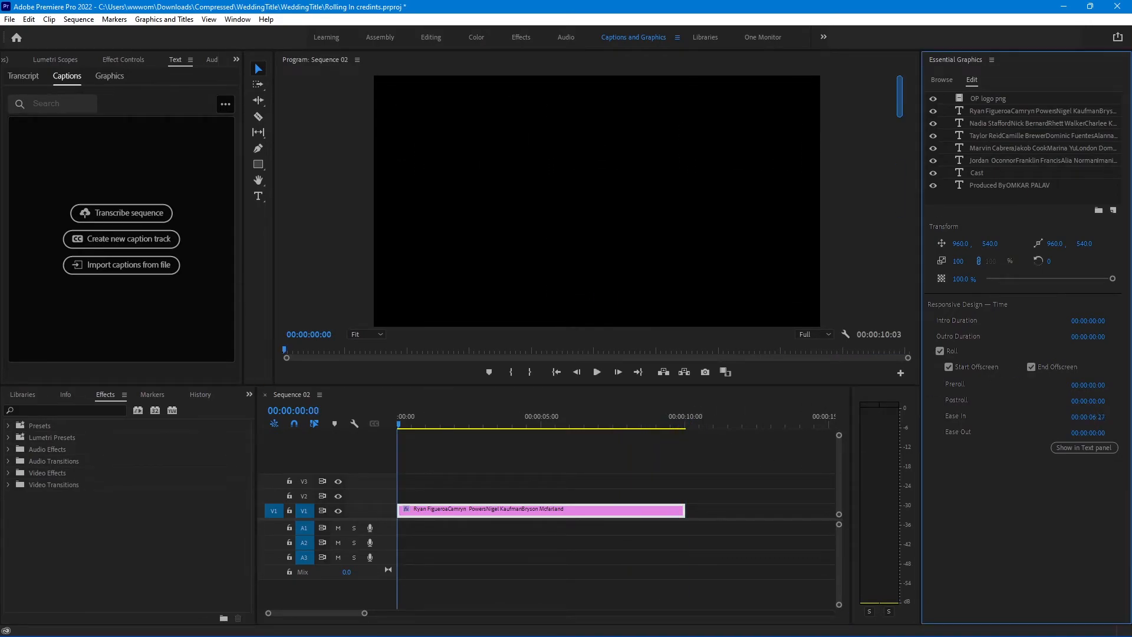
key(space)
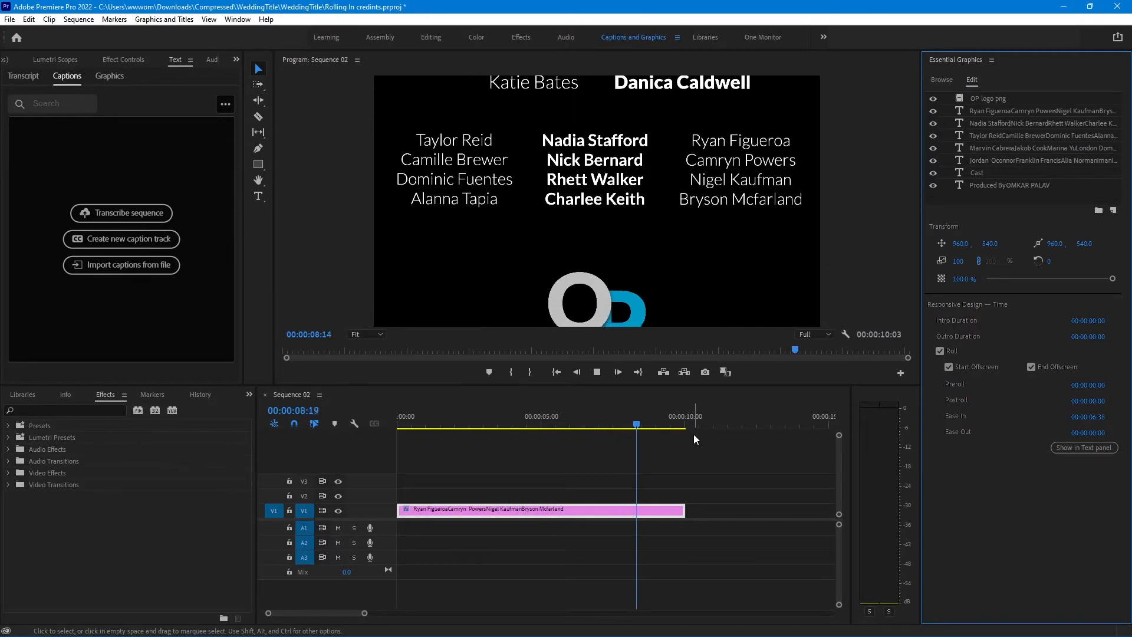
key(space)
Step: Set Ease Out to about six seconds and replay the credits from the start to review
drag(613, 424, 378, 441)
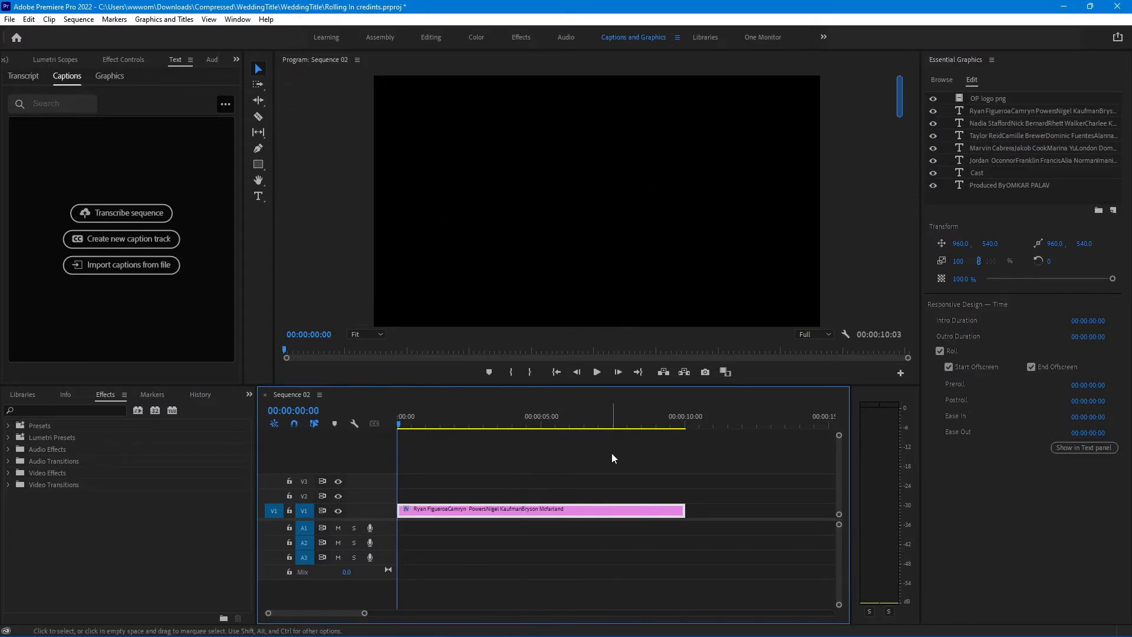
click(1096, 434)
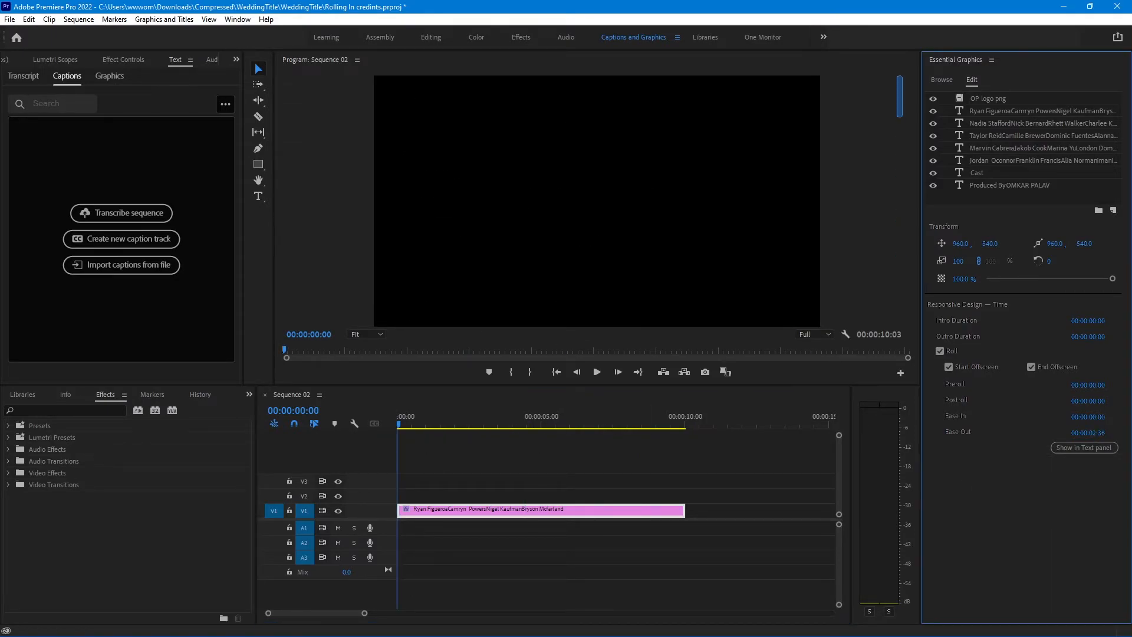
key(space)
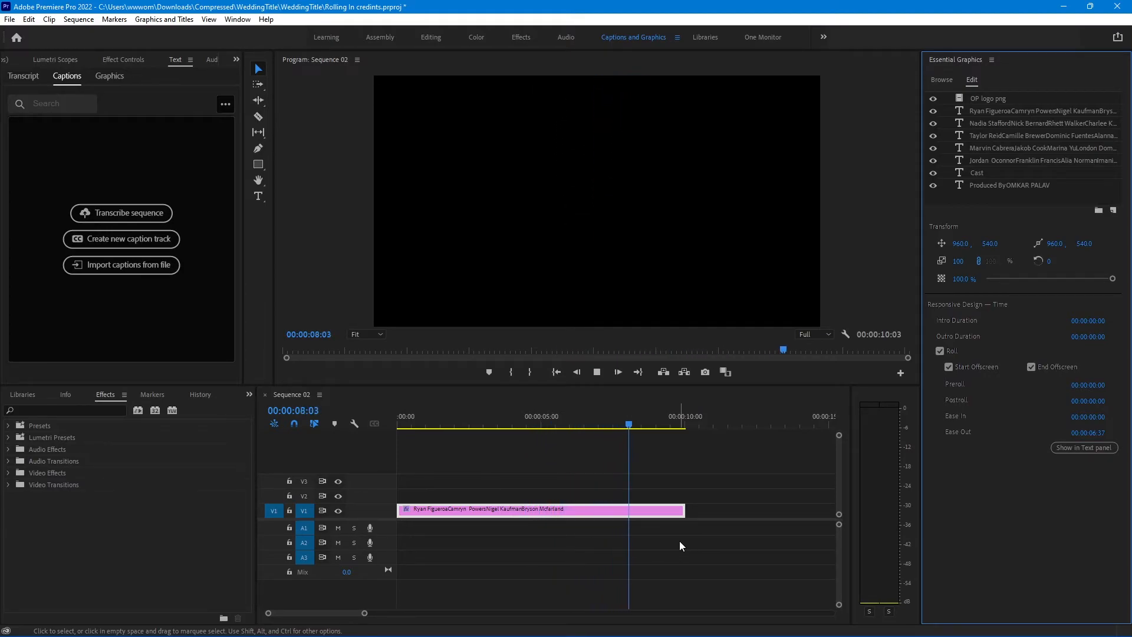
key(space)
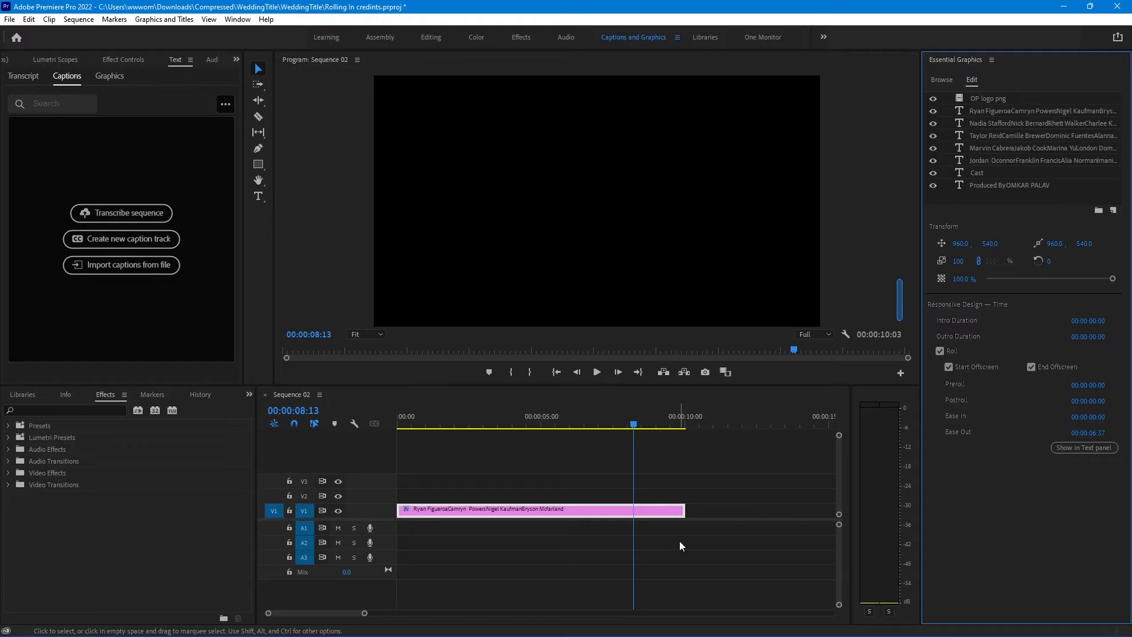
Step: Start Export As Motion Graphics Template from the credits clip's right-click menu
drag(526, 425, 476, 425)
right_click(515, 511)
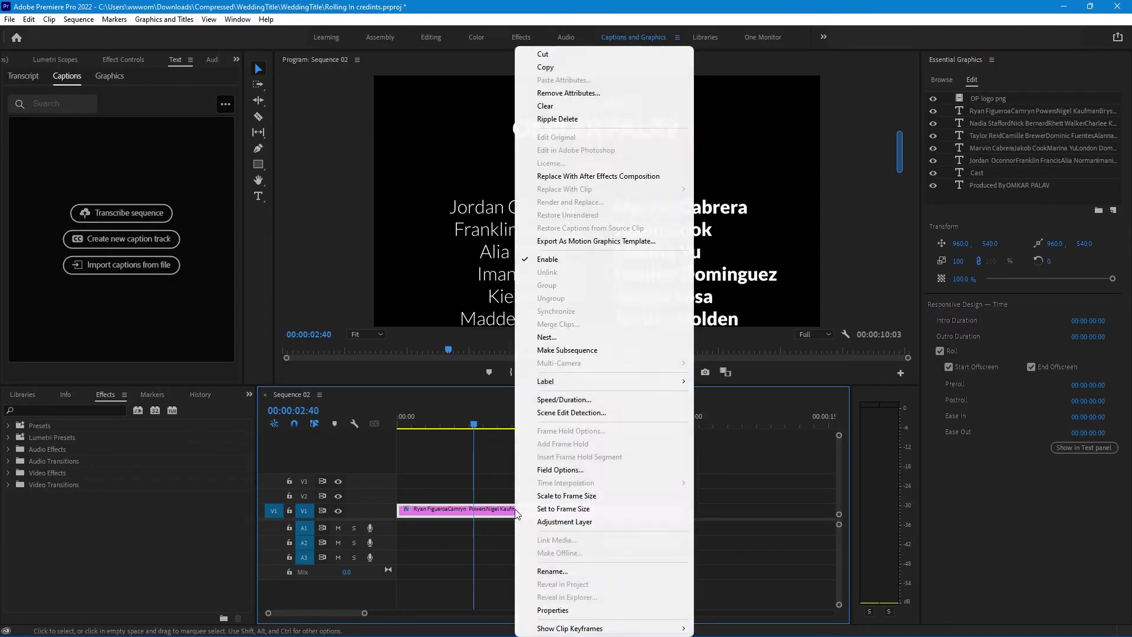
click(578, 243)
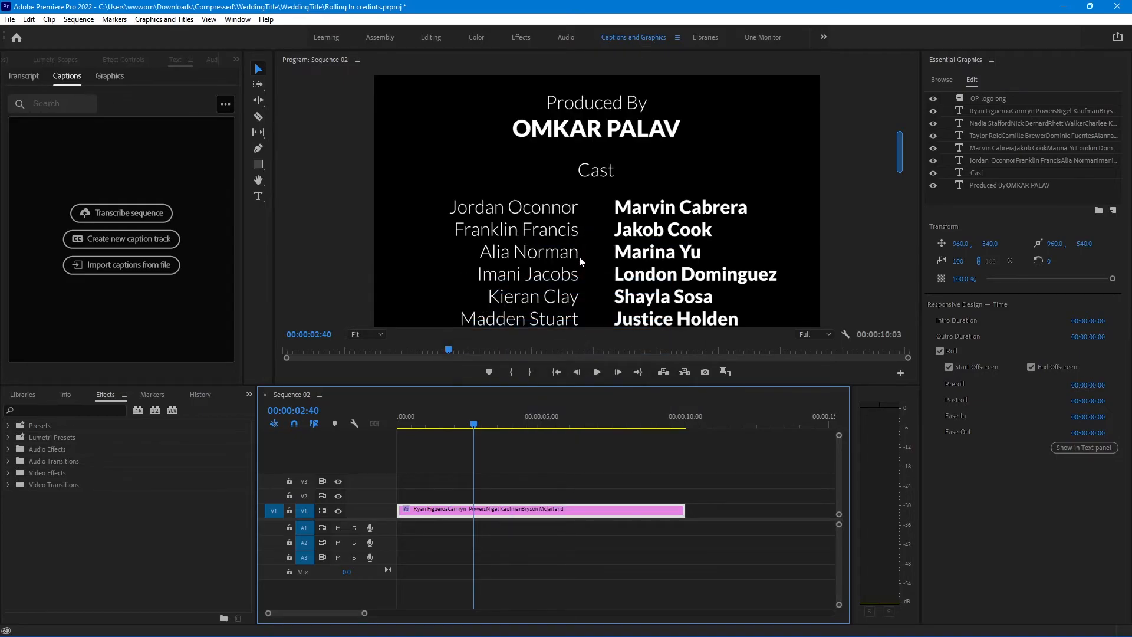
text(OP r)
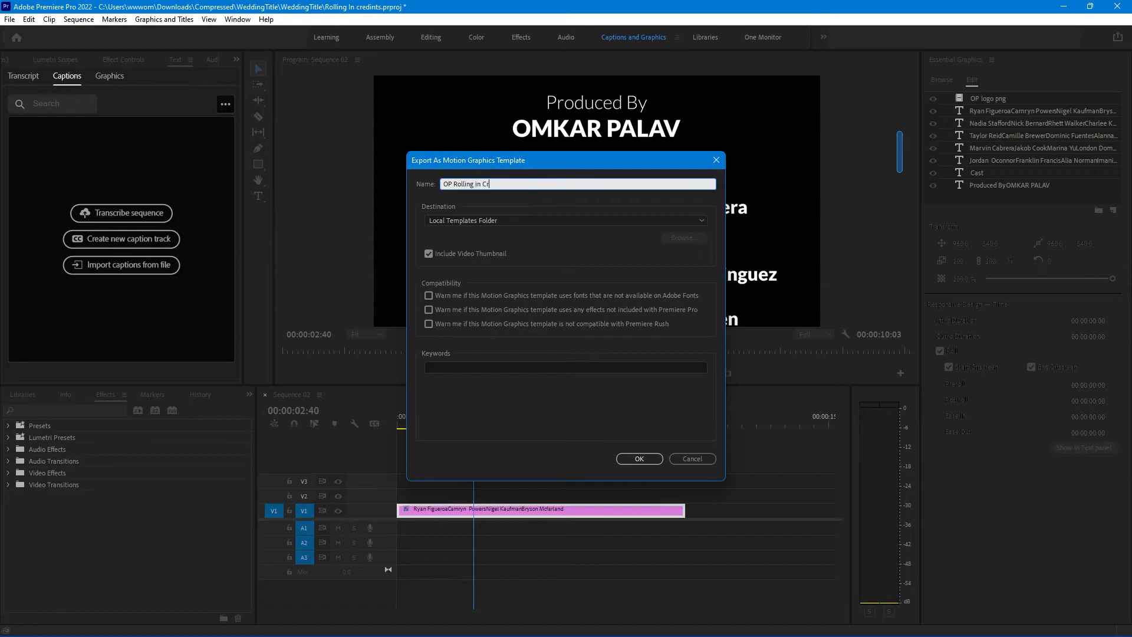
Step: Keep the destination as Local Templates Folder and confirm the 'OP Rolling In Credits' export
click(495, 220)
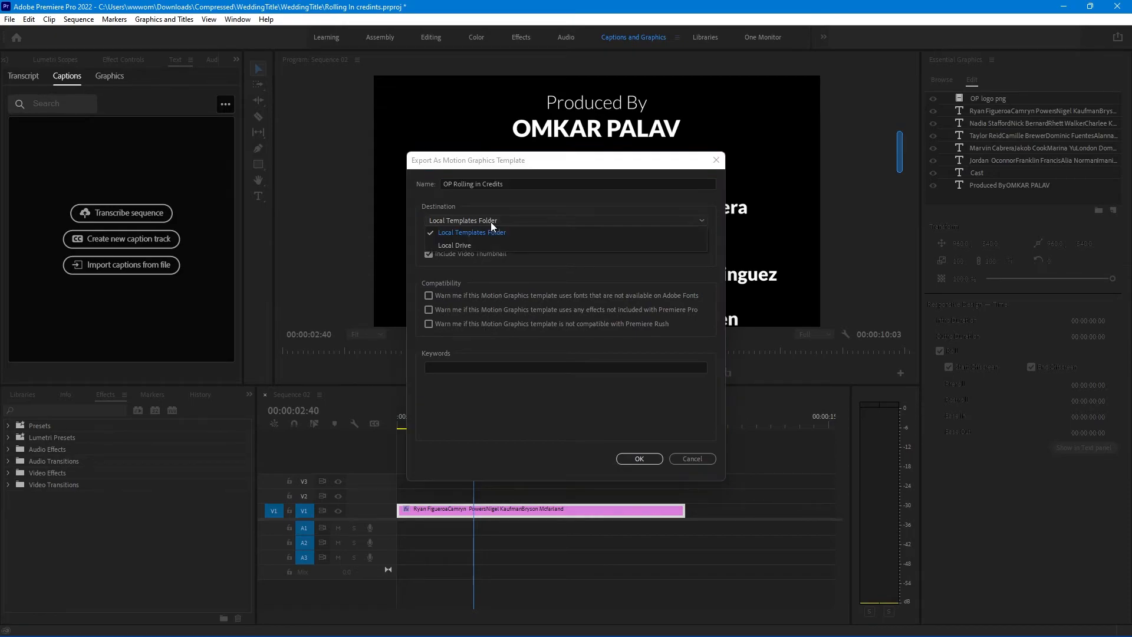
click(486, 244)
click(503, 220)
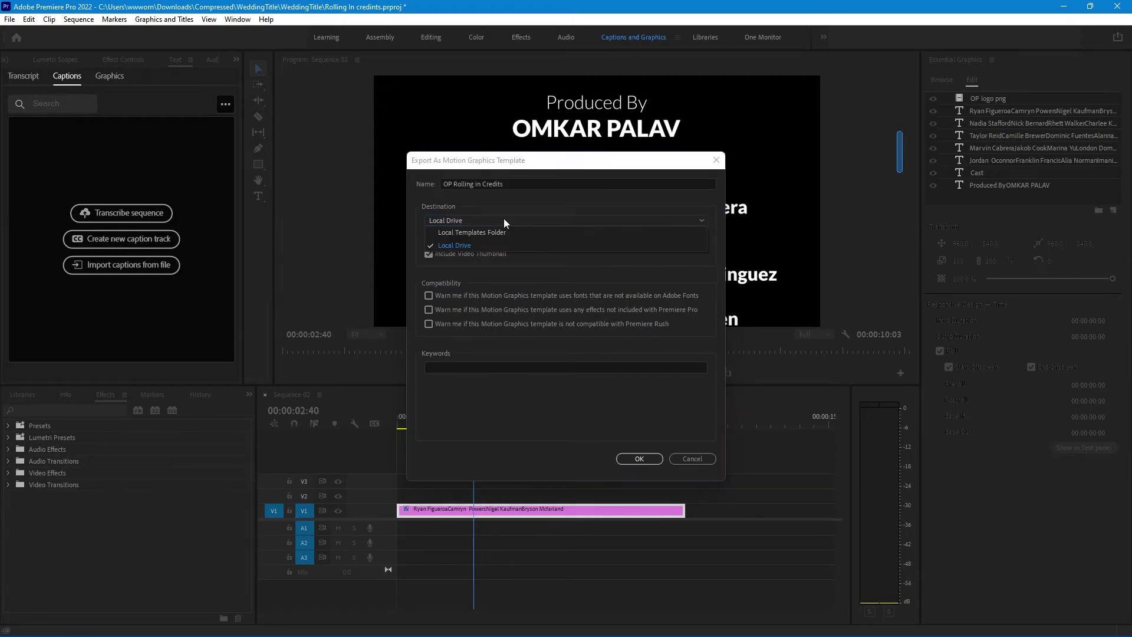
click(476, 232)
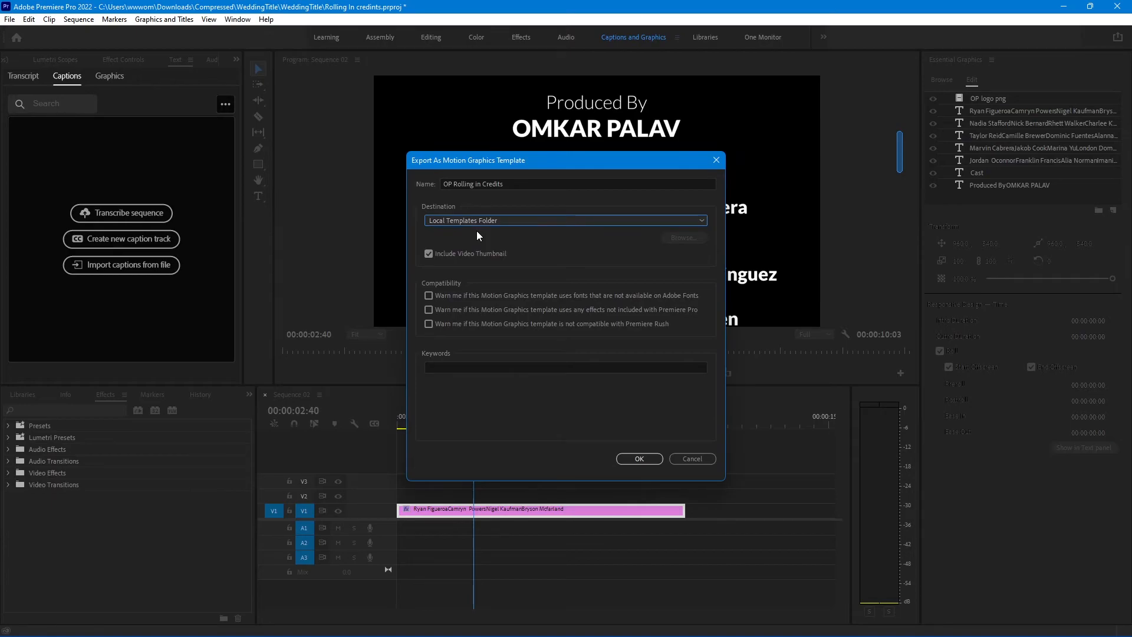
click(627, 459)
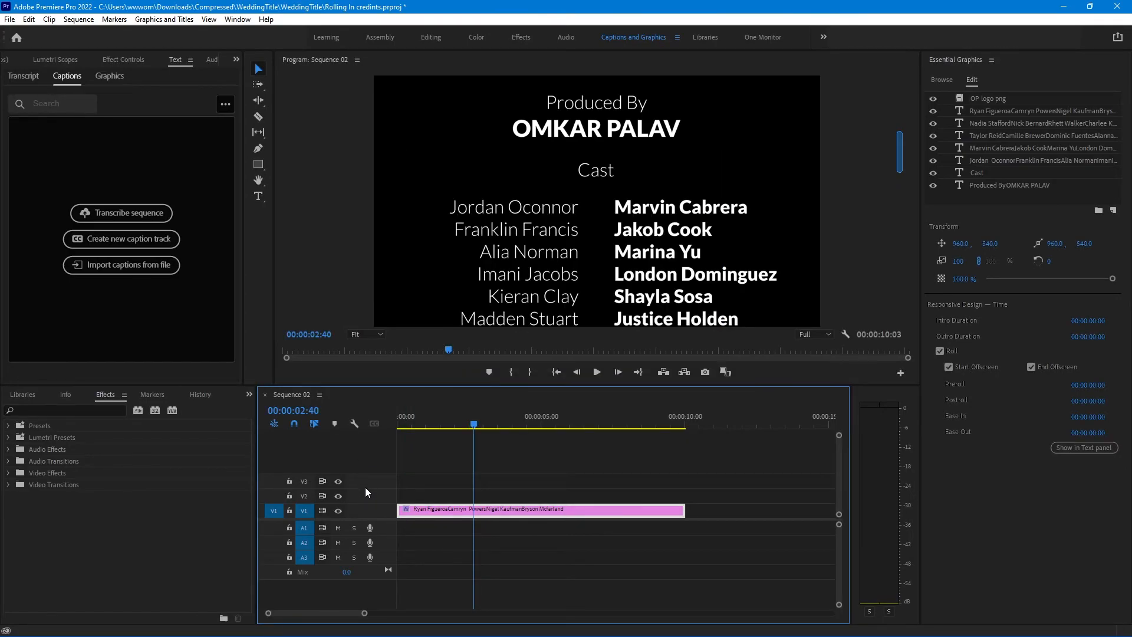
Step: Search Essential Graphics Browse for 'op' and drag the OP Rolling In Credits template onto V3
click(941, 79)
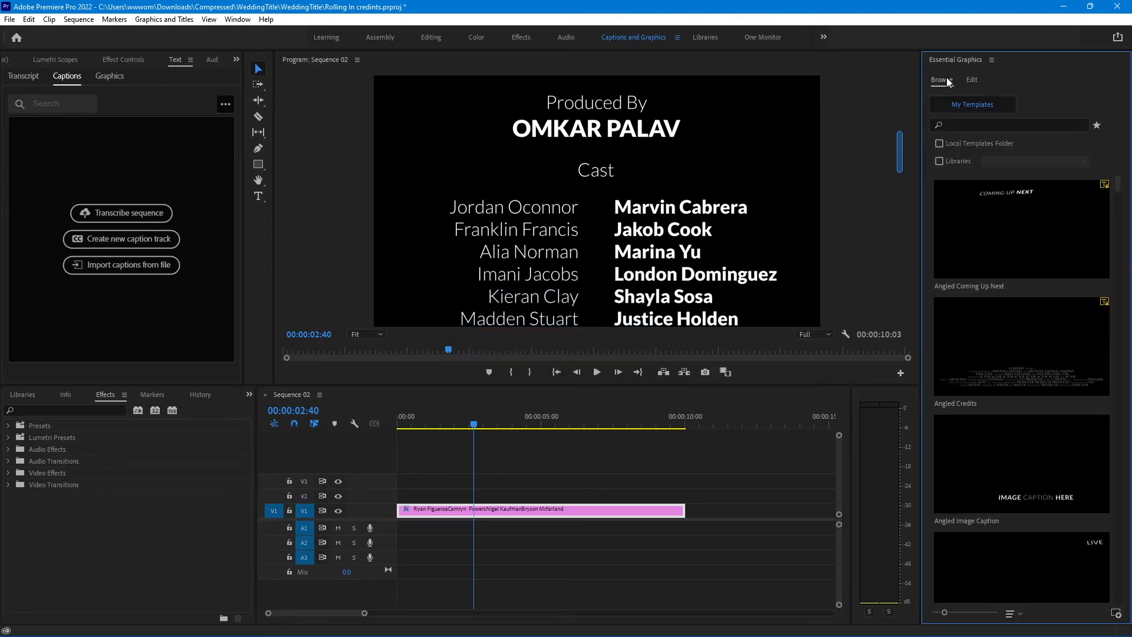
click(1031, 125)
text(op)
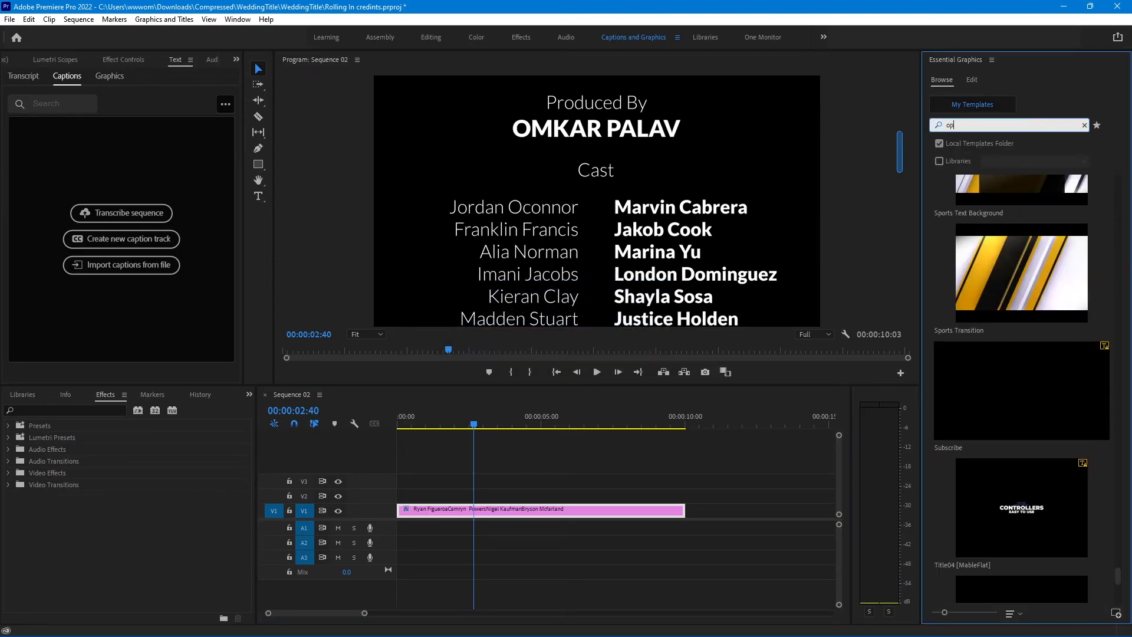
key(Return)
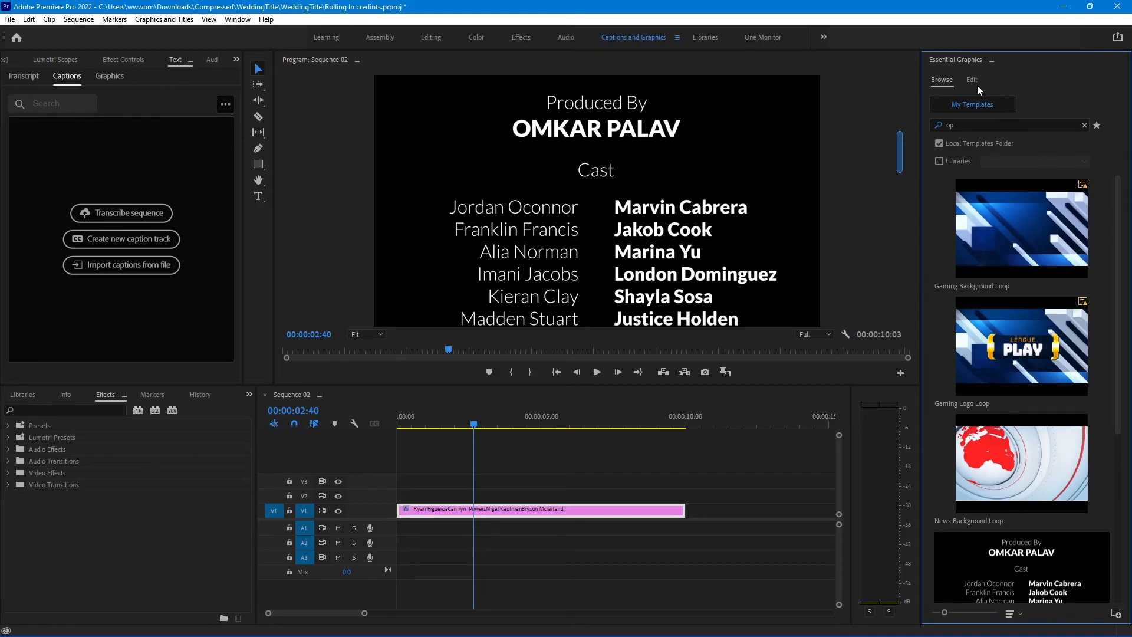
scroll(977, 440, down, 5)
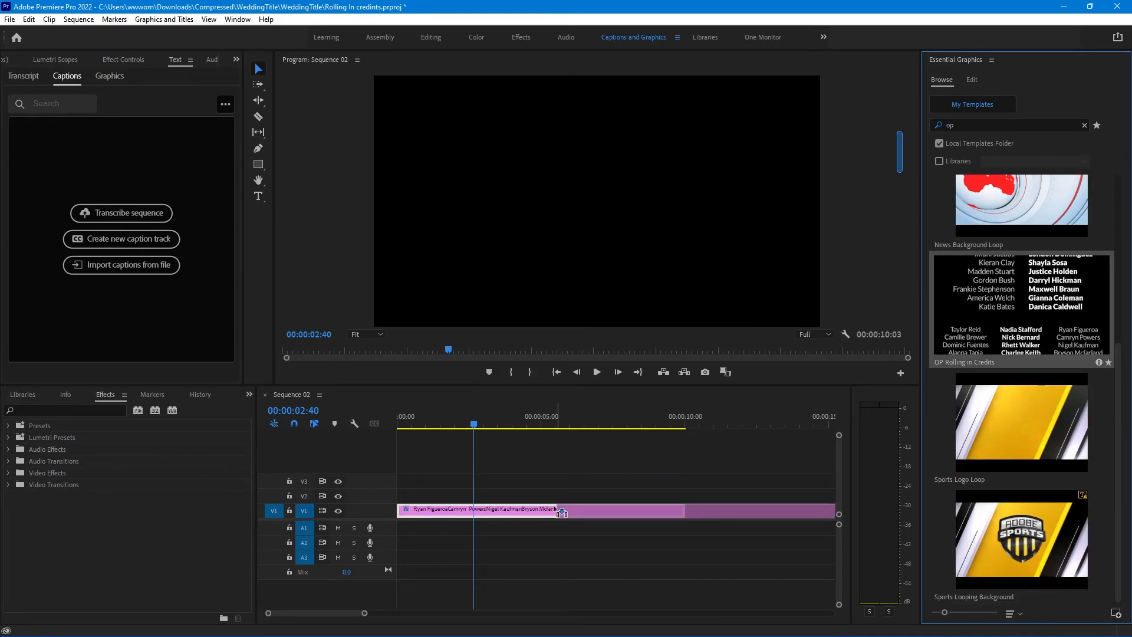
drag(1014, 329, 381, 483)
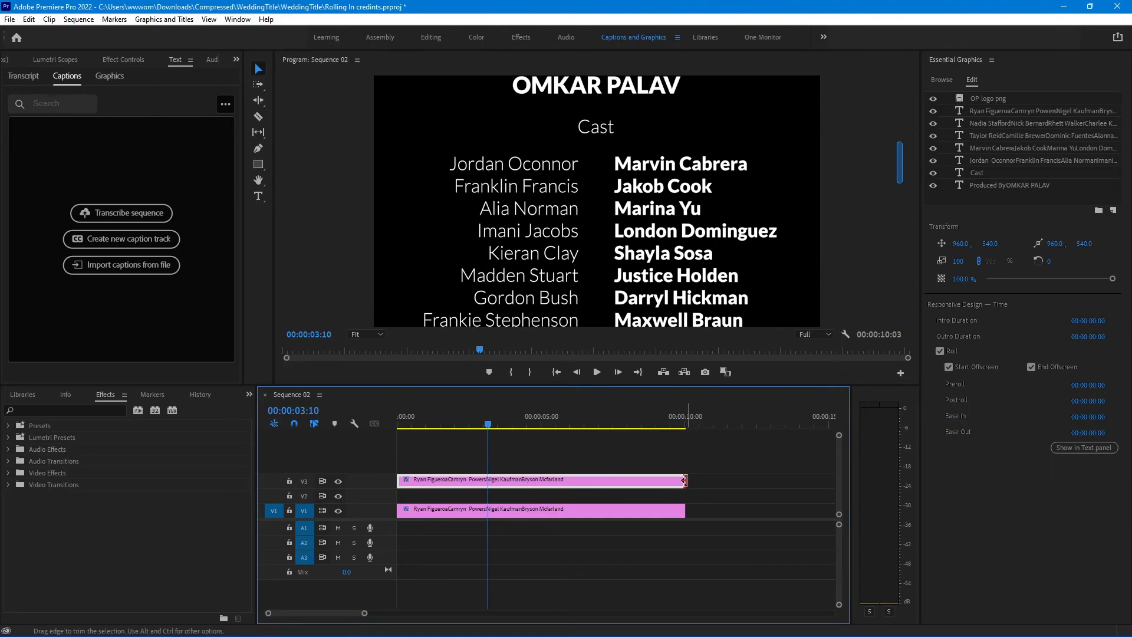
Step: Delete the original V1 credits clip and trim the V3 template clip to about fifteen seconds
drag(687, 480, 766, 480)
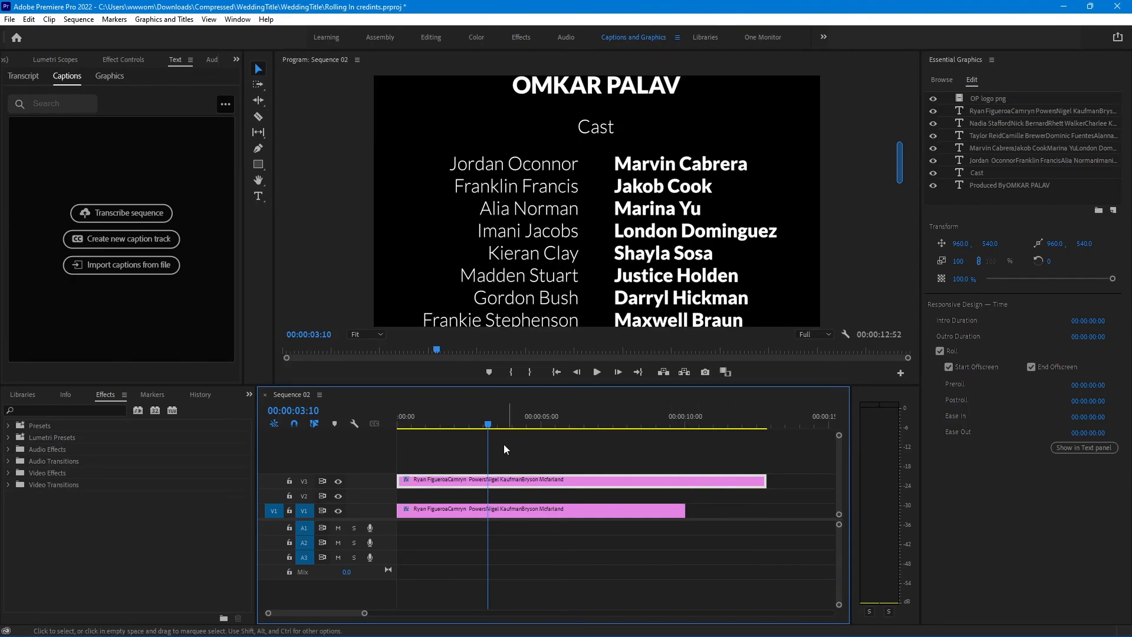
drag(491, 431, 622, 463)
click(420, 511)
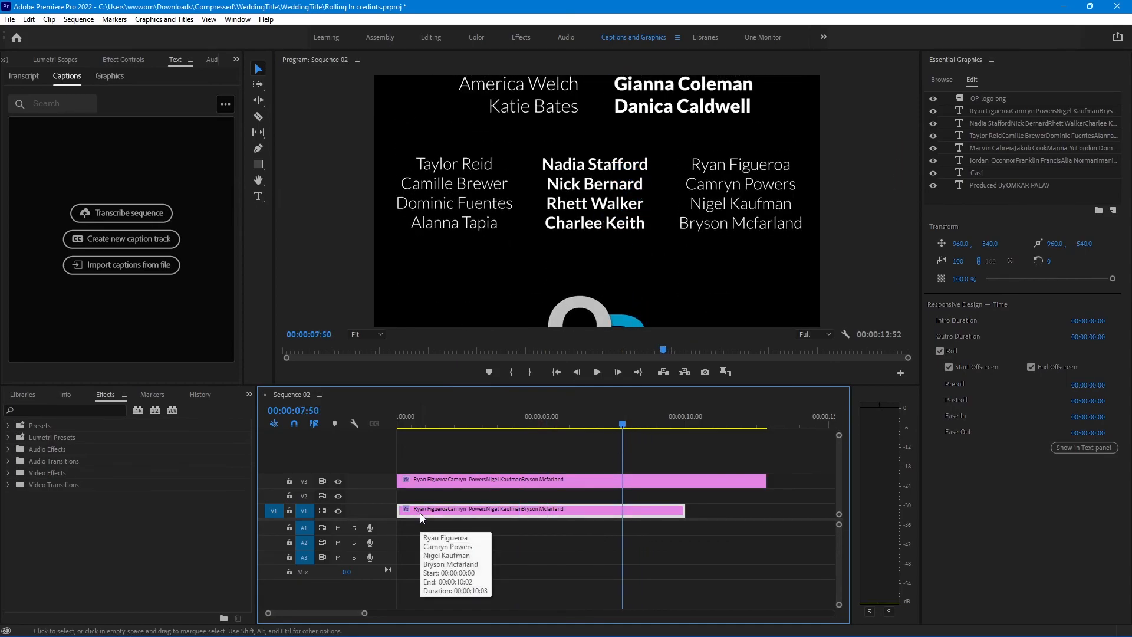
key(Delete)
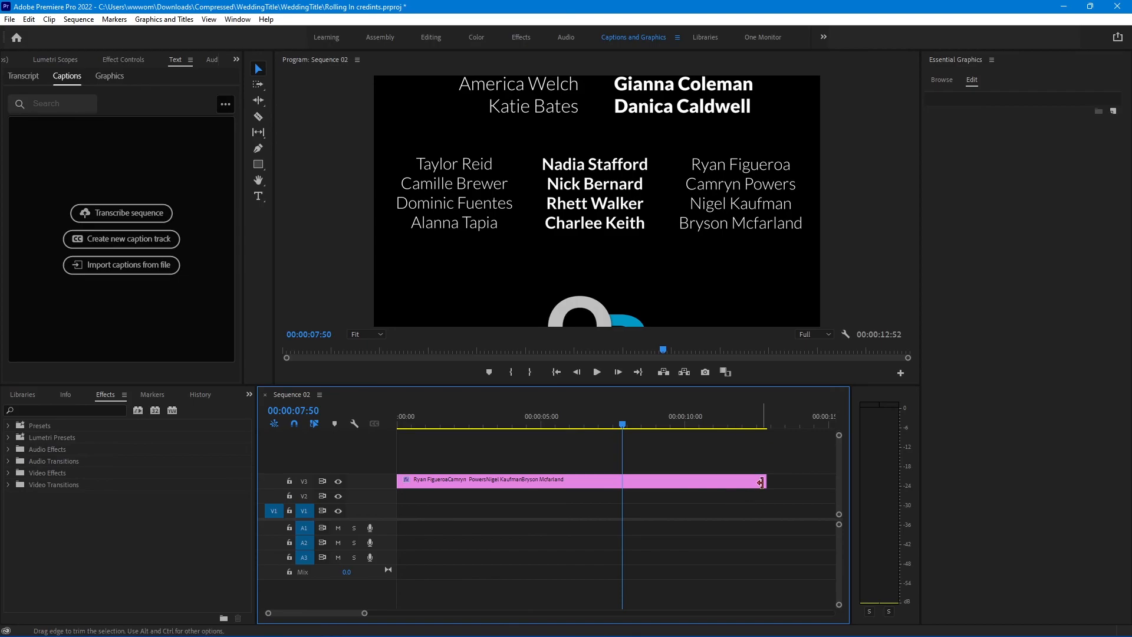
drag(766, 482, 824, 482)
drag(607, 428, 696, 426)
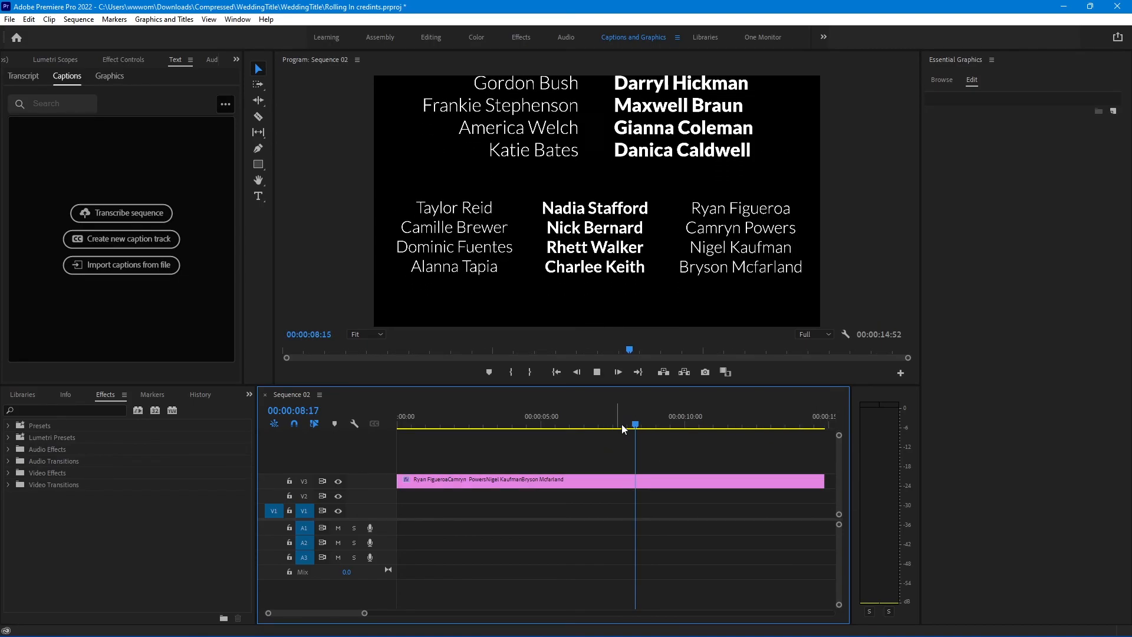